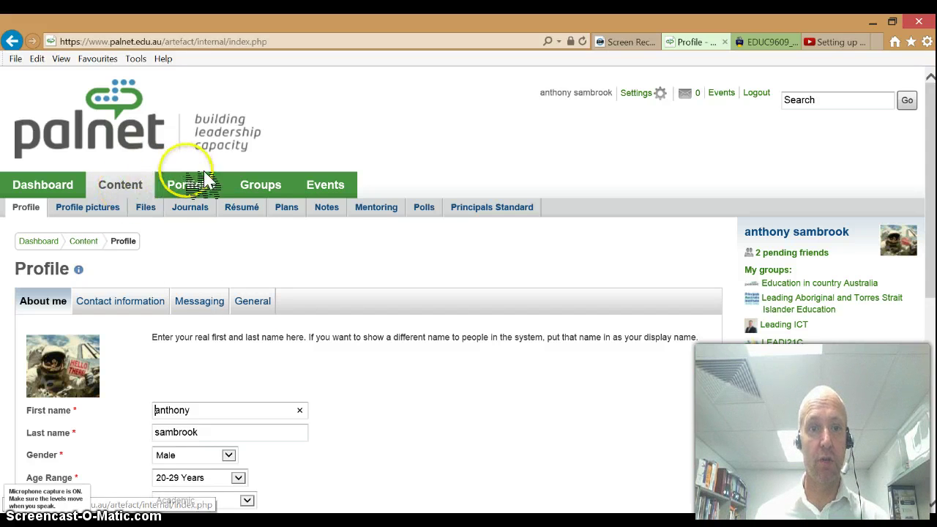
Open the Profile page from the portfolio's pages for editing its content and layout.
left_click(194, 185)
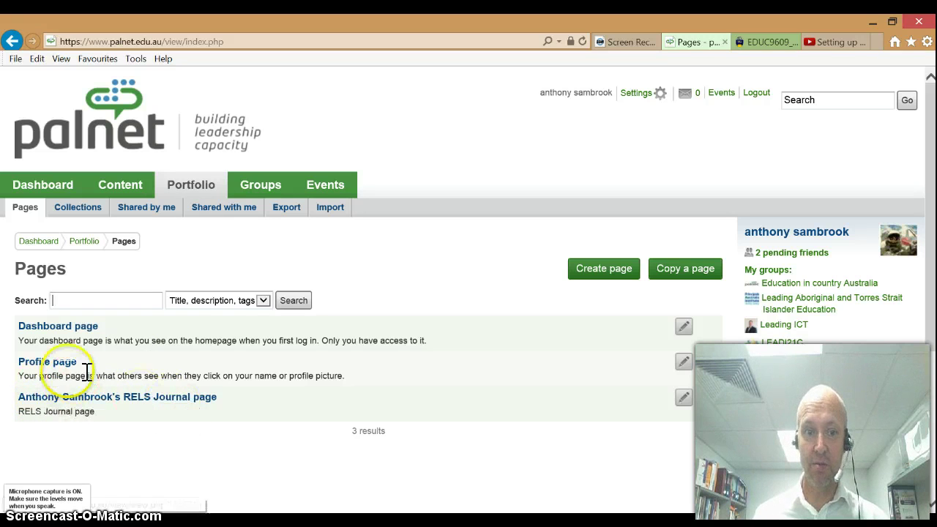
left_click(69, 363)
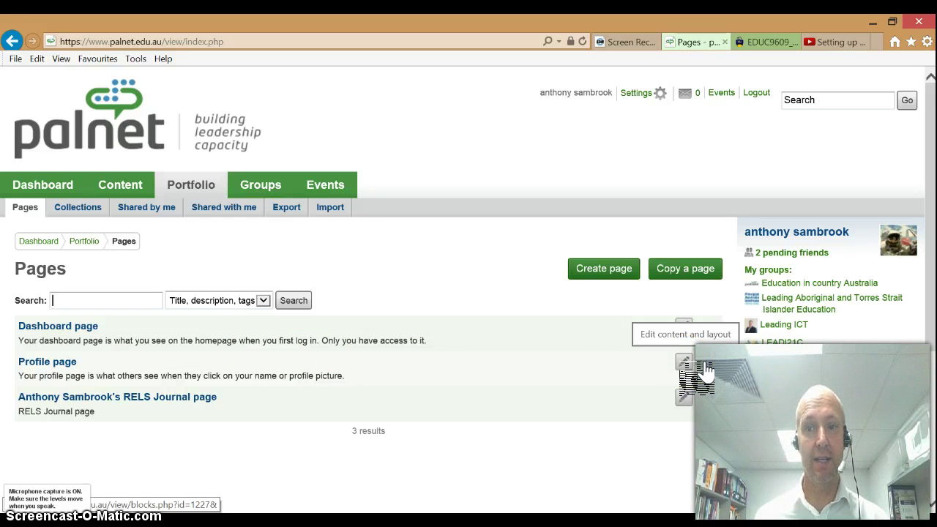
left_click(696, 364)
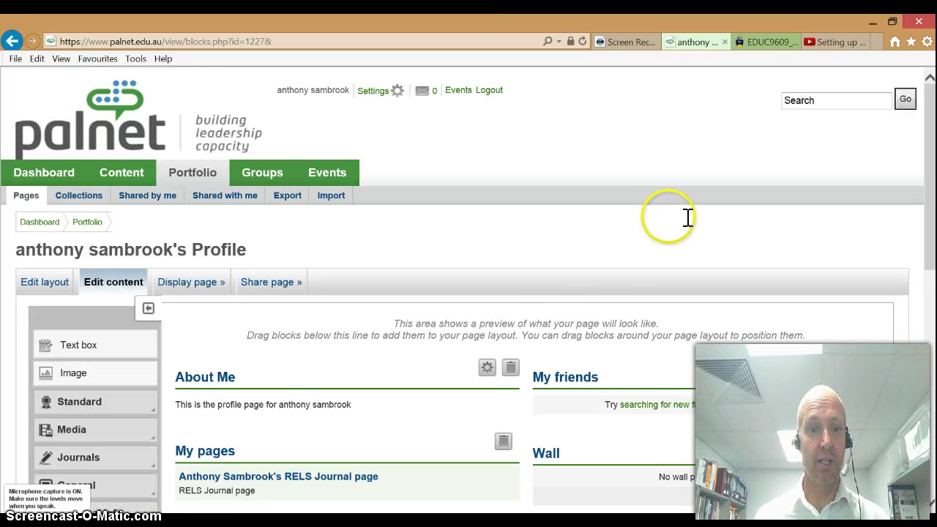
Add a Contact information block from the personal info options between the About Me and My pages blocks.
scroll(688, 220, "down", 2)
scroll(686, 218, "down", 2)
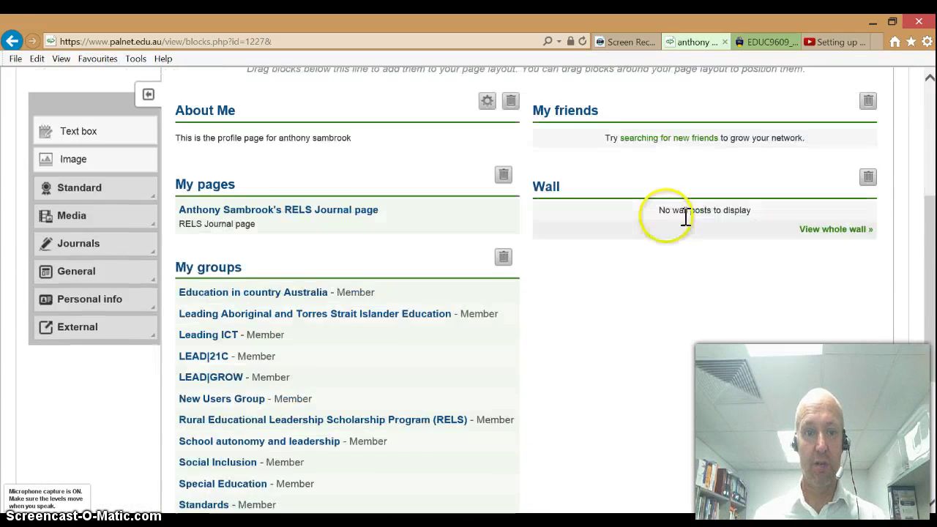
scroll(665, 241, "down", 4)
scroll(662, 244, "up", 4)
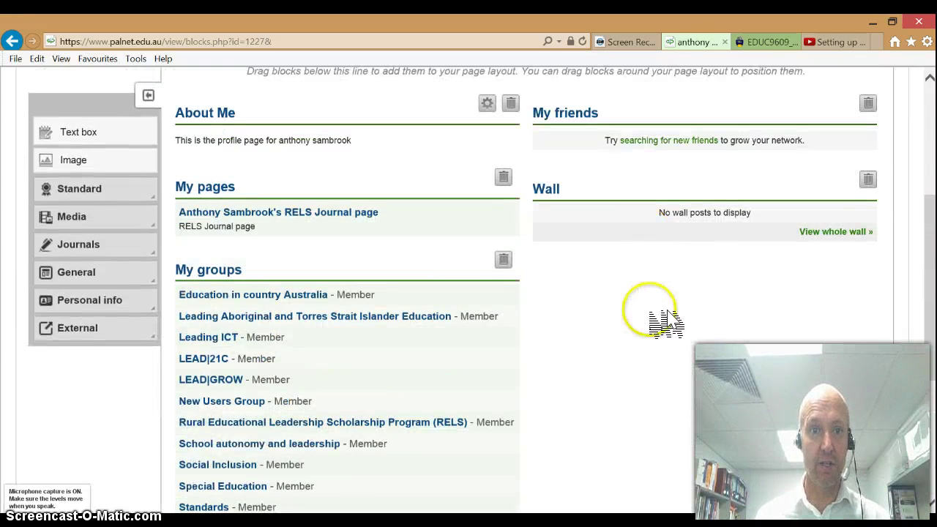
scroll(663, 318, "up", 2)
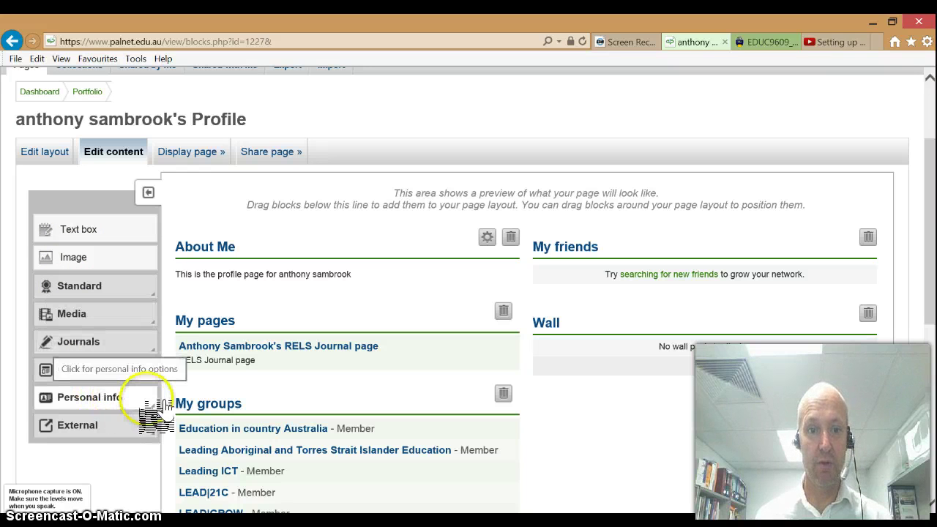
left_click(154, 404)
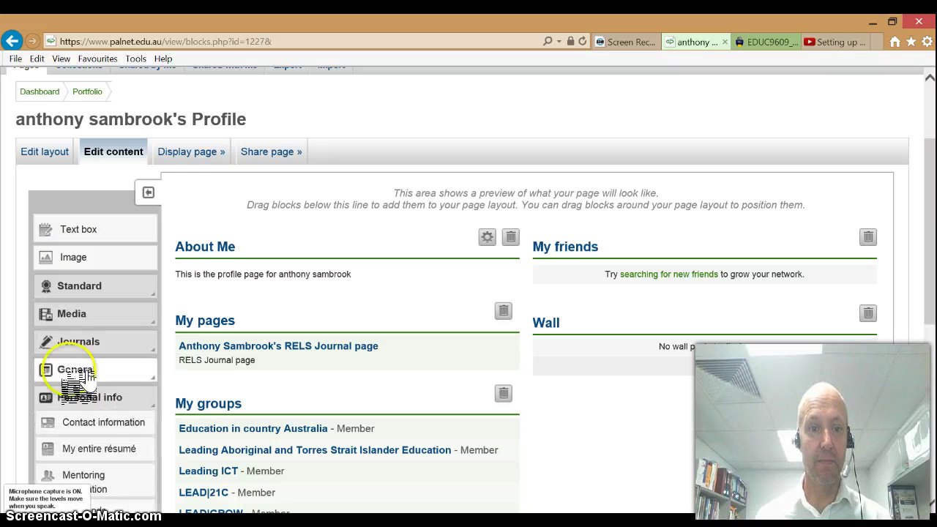
scroll(66, 322, "down", 3)
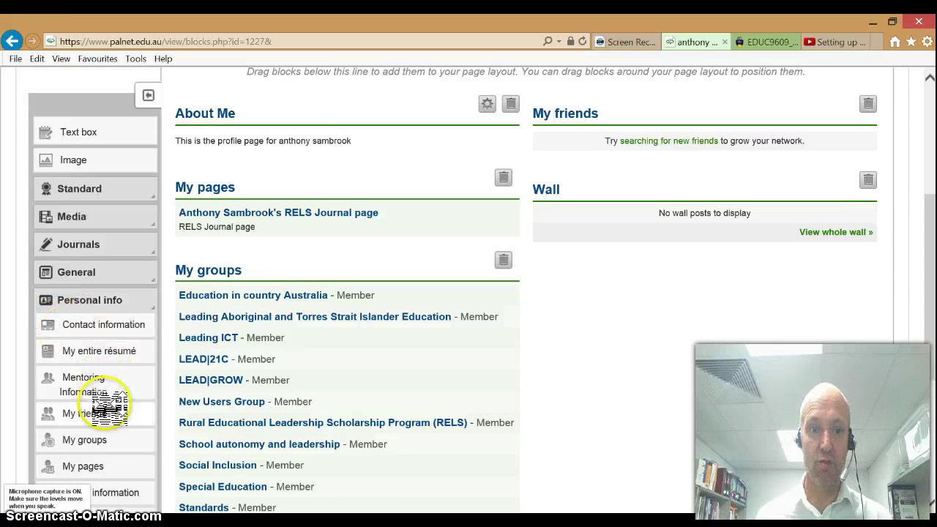
scroll(122, 410, "down", 3)
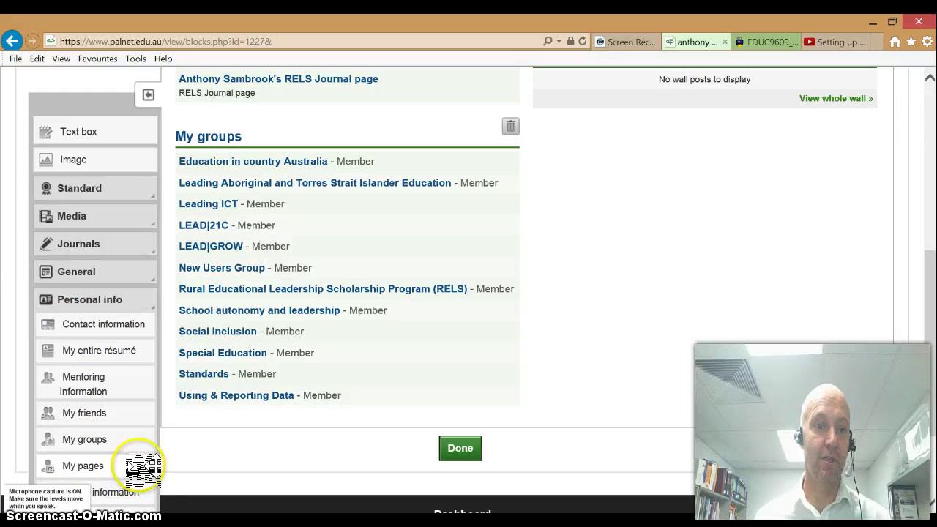
scroll(125, 414, "up", 3)
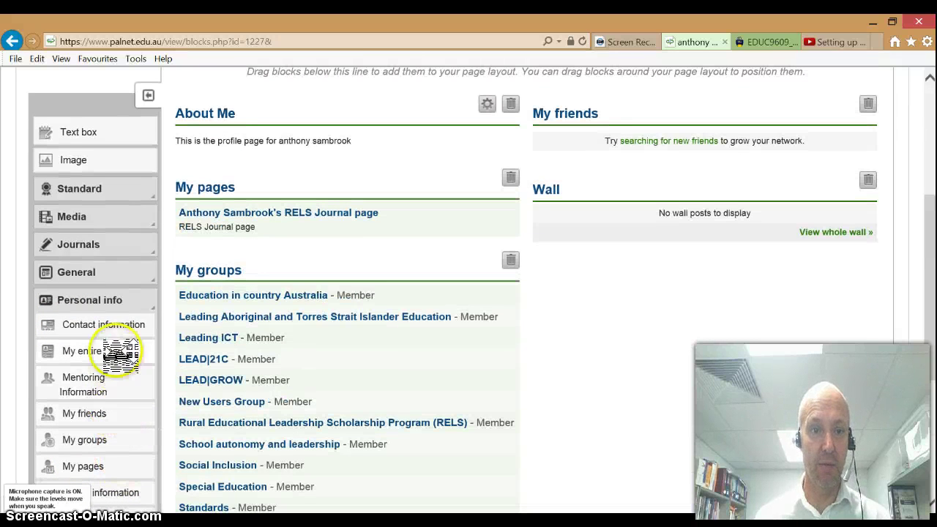
left_click_drag(64, 325, 268, 175)
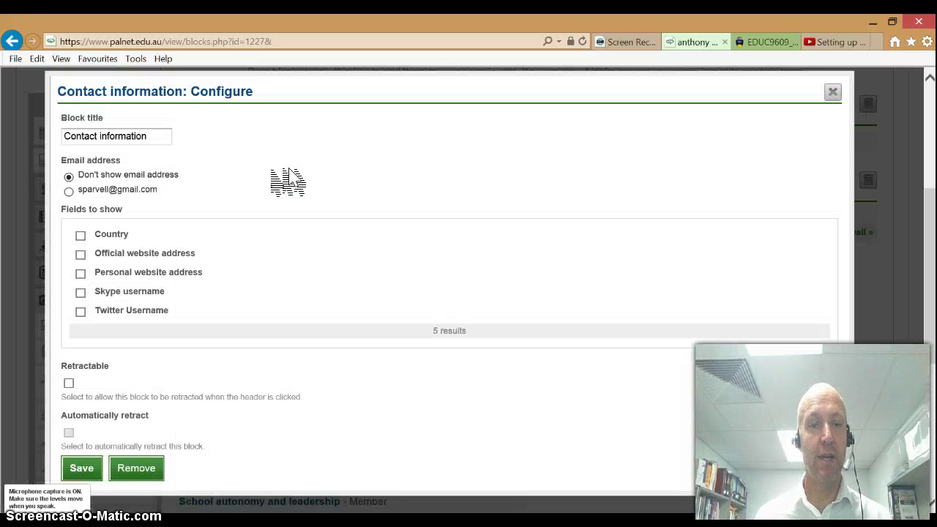
Show the official website address, Skype username and Twitter username in the contact block, make it retractable, and save it.
left_click(210, 185)
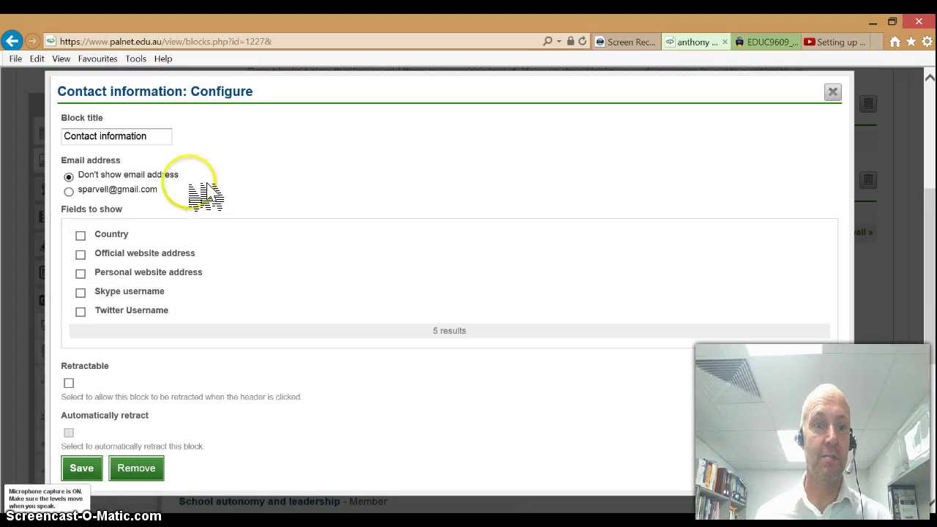
scroll(220, 244, "down", 2)
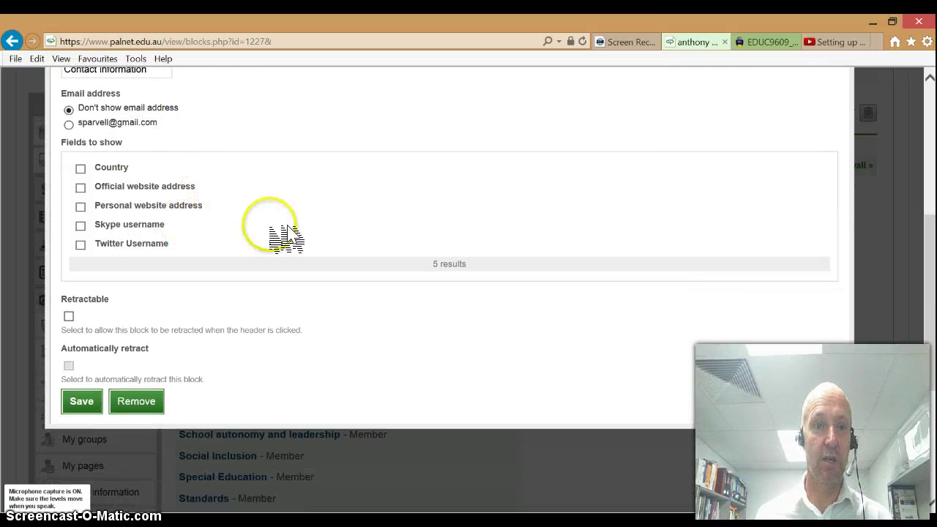
left_click(93, 189)
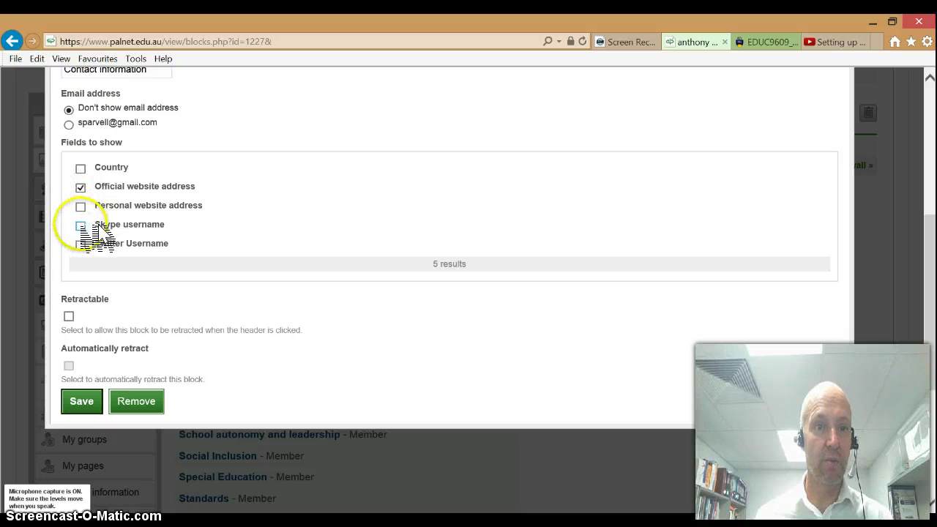
left_click(102, 246)
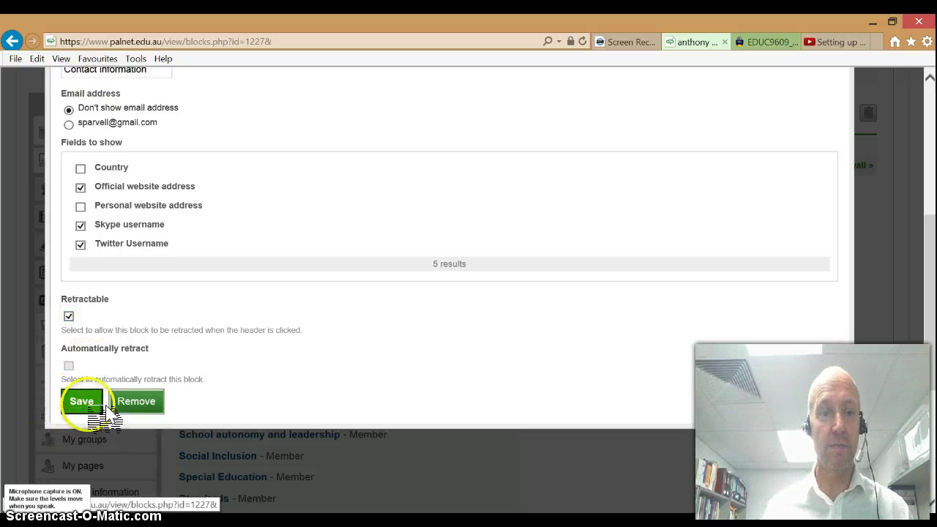
left_click(99, 406)
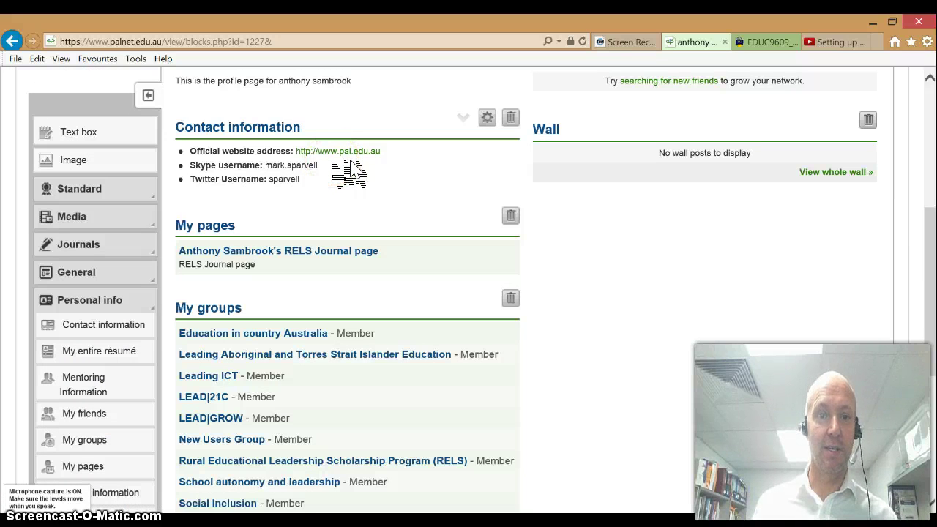
Add an Image block to the profile page directly below the Contact information block.
left_click(153, 192)
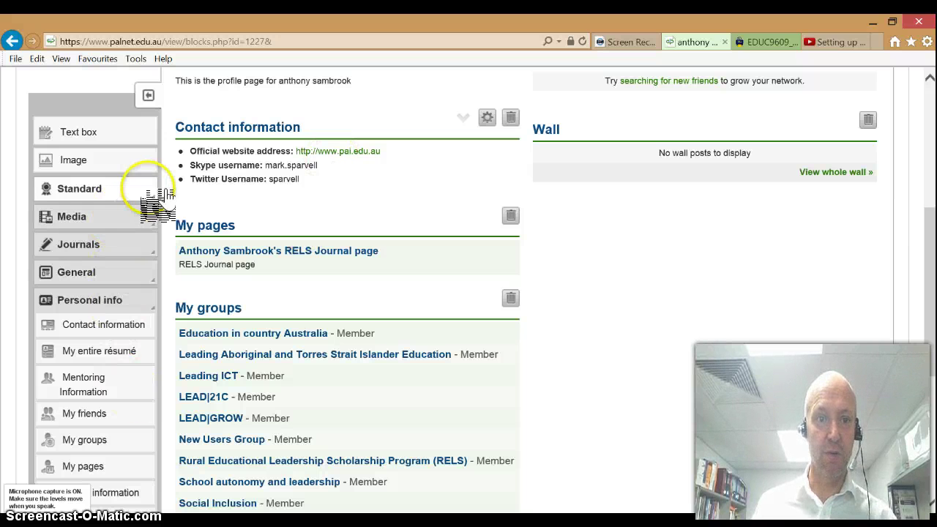
left_click(151, 198)
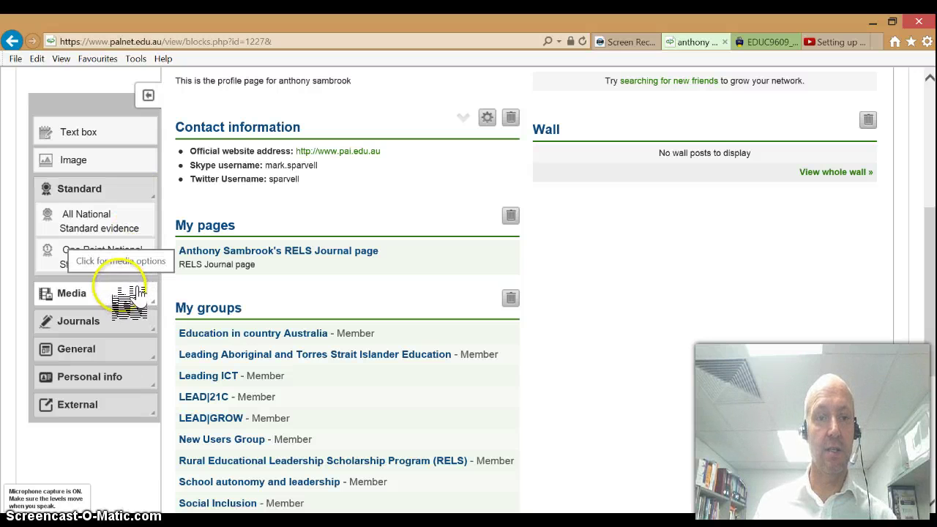
left_click_drag(126, 163, 305, 226)
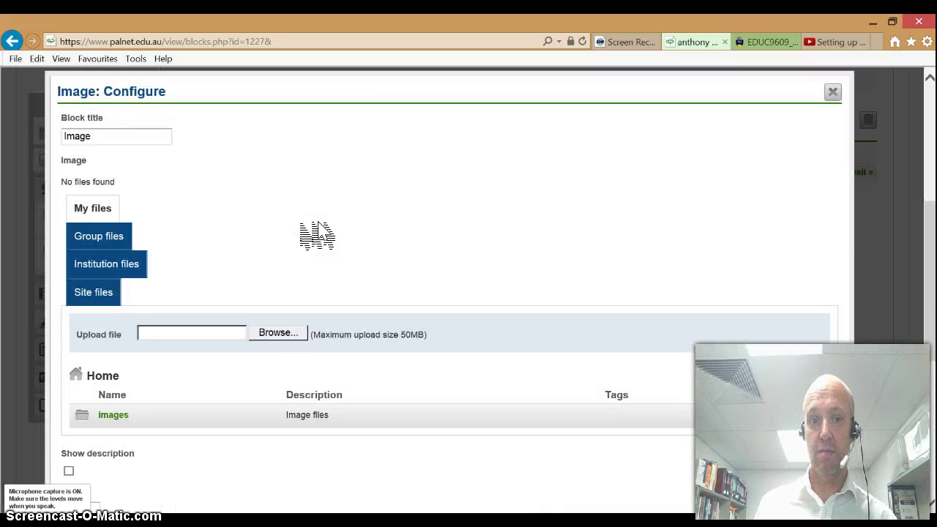
Upload the picture IMG_1140 from the alabama folder into the Image block and save the block.
left_click(268, 332)
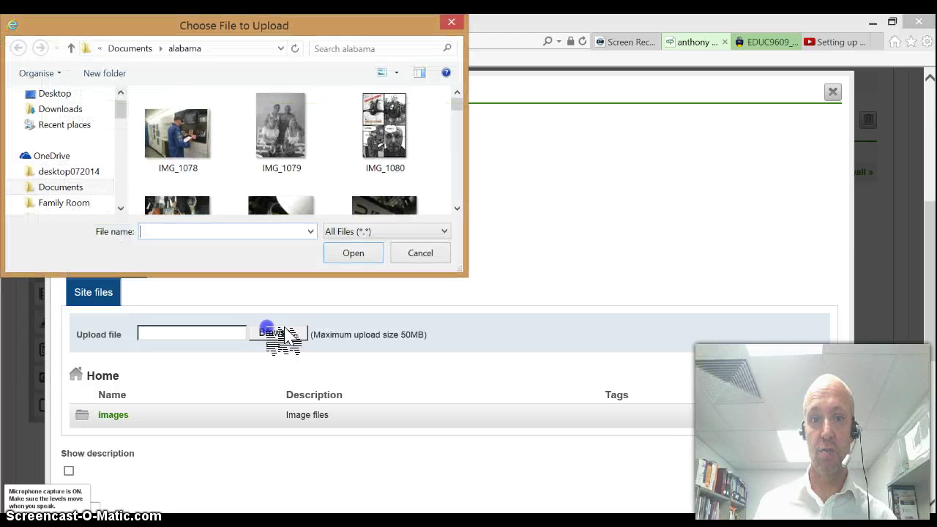
left_click_drag(456, 113, 455, 202)
left_click(286, 176)
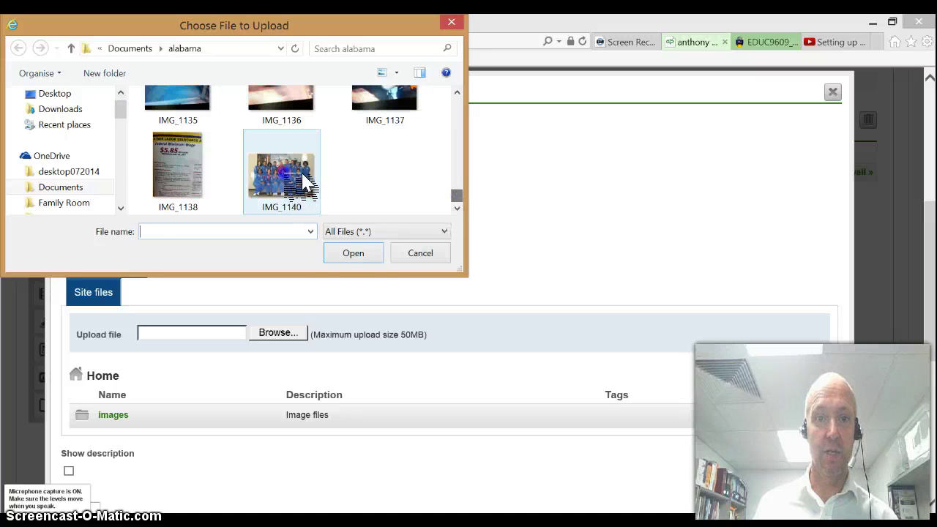
left_click(354, 253)
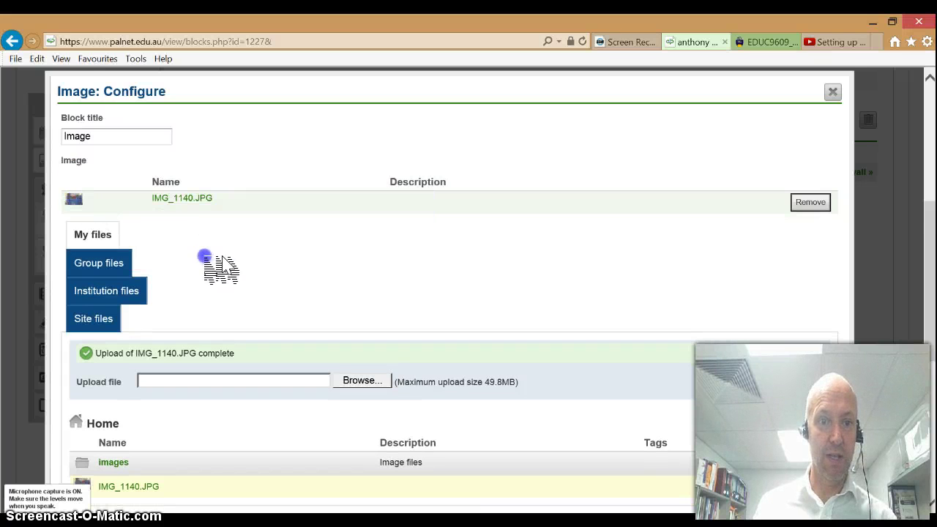
scroll(213, 286, "down", 5)
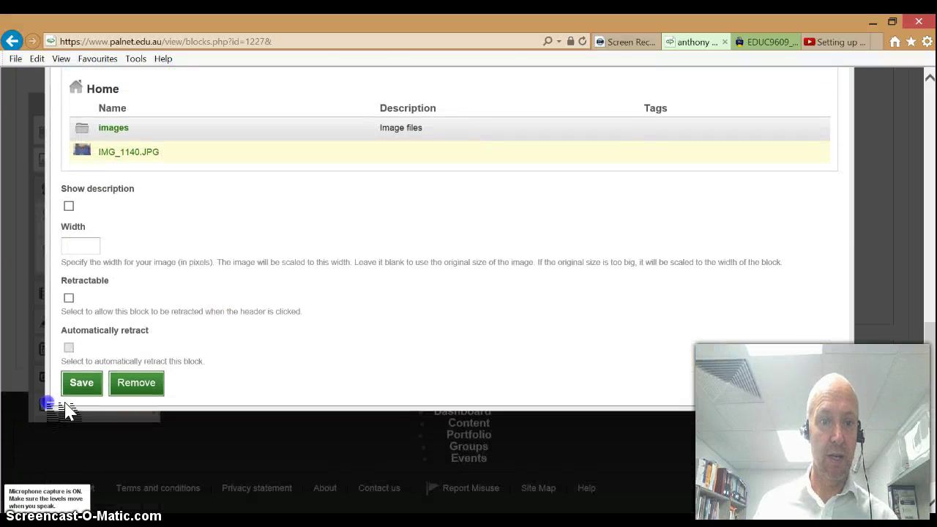
left_click(85, 383)
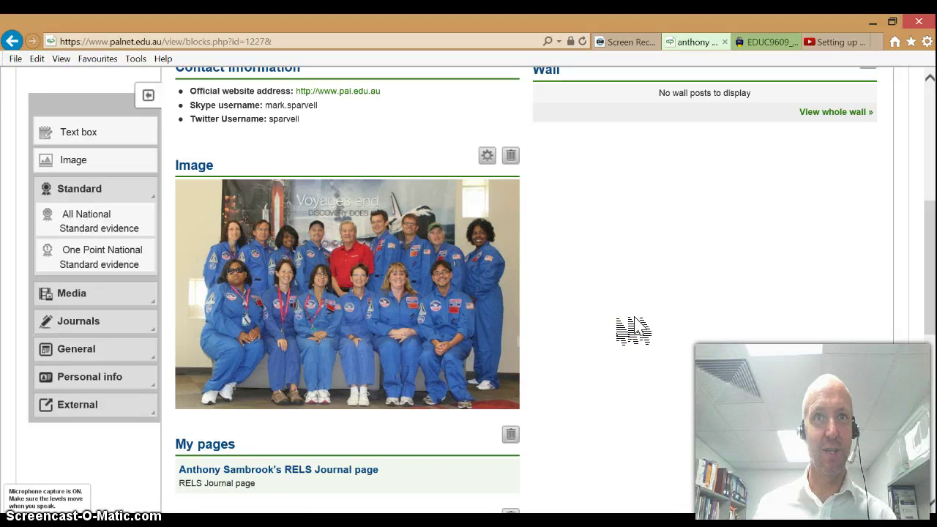
Add a PDF block from the media options below the Wall block and browse the Desktop folder for its file.
left_click(130, 294)
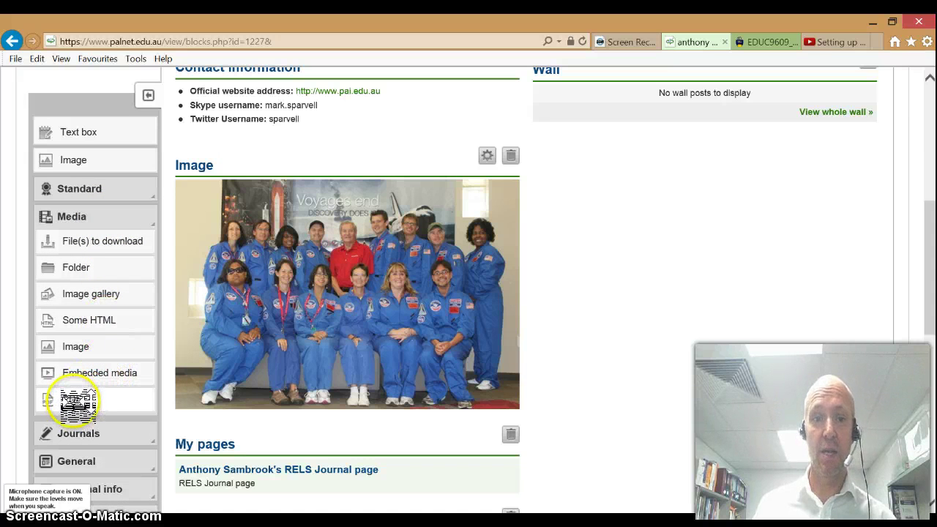
left_click_drag(79, 401, 599, 146)
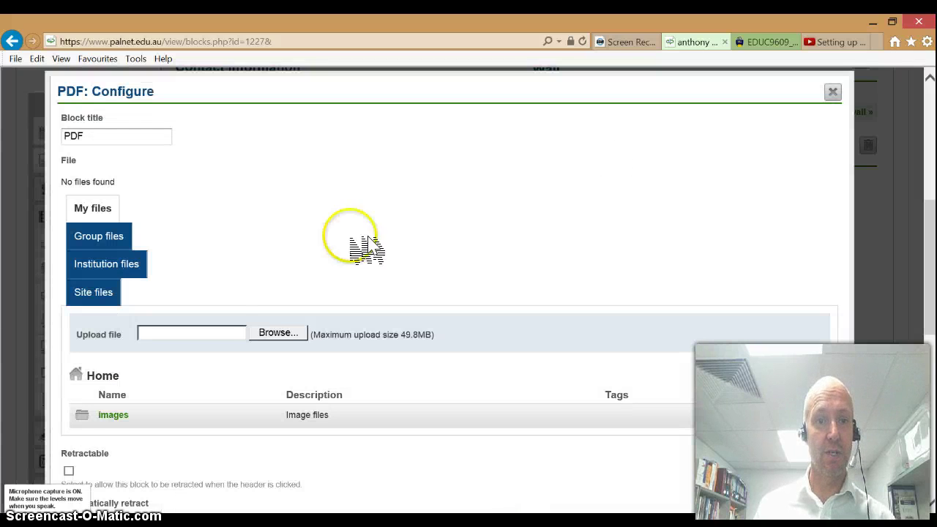
left_click(275, 333)
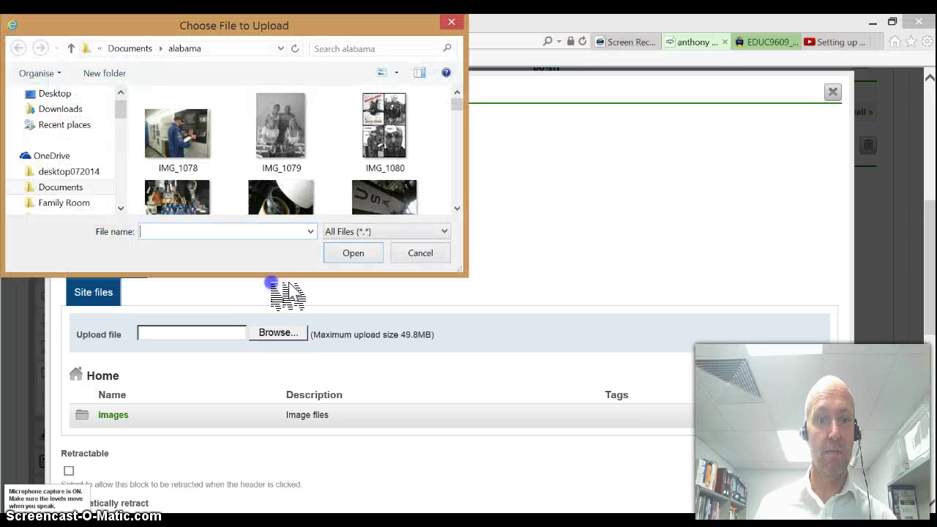
left_click(66, 93)
Find the file positiveschools2014 on the Desktop and upload it to the PDF block.
left_click_drag(457, 109, 477, 184)
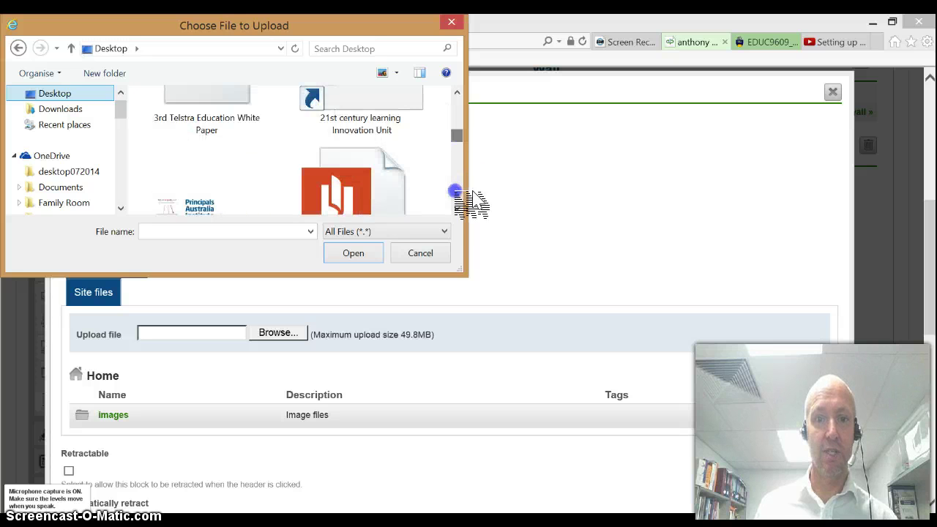
left_click(458, 203)
left_click(459, 203)
left_click(458, 203)
left_click(458, 203)
left_click(458, 203)
left_click(458, 203)
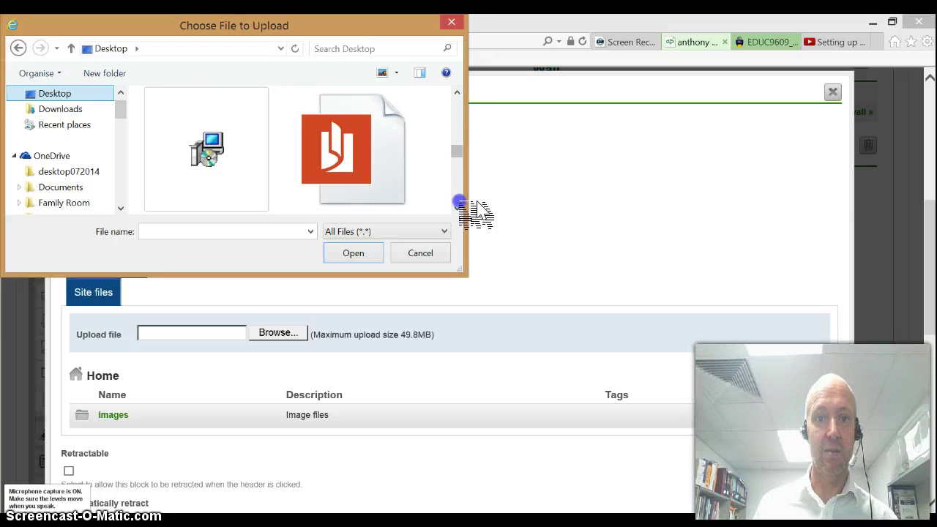
scroll(412, 178, "down", 1)
left_click(383, 168)
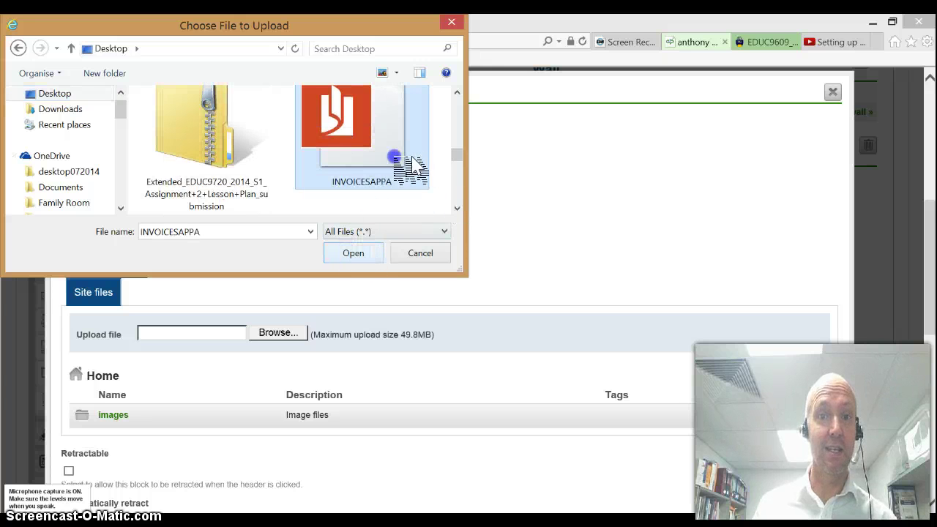
left_click(457, 92)
left_click(457, 92)
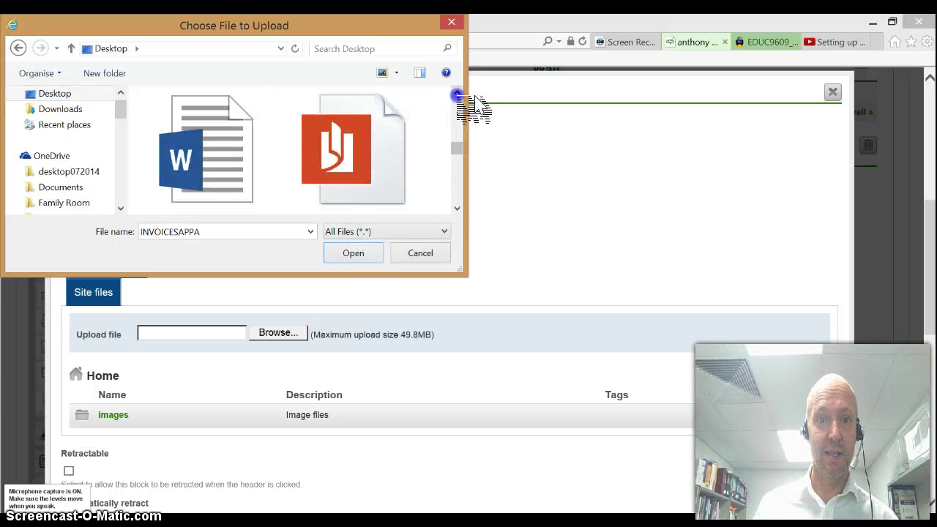
left_click(381, 192)
left_click_drag(461, 275, 607, 425)
mouse_move(598, 287)
left_mouse_down()
mouse_move(600, 309)
mouse_move(599, 291)
left_mouse_up()
left_click(238, 251)
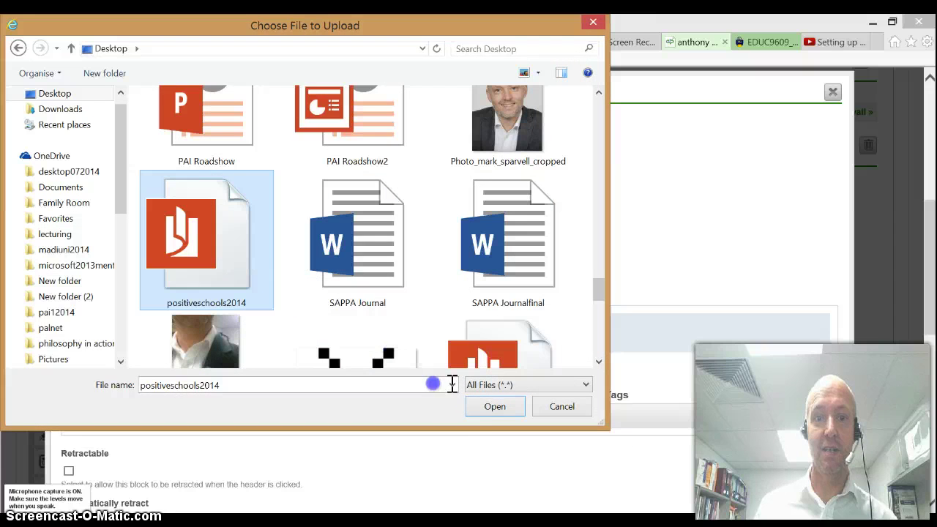
left_click(492, 408)
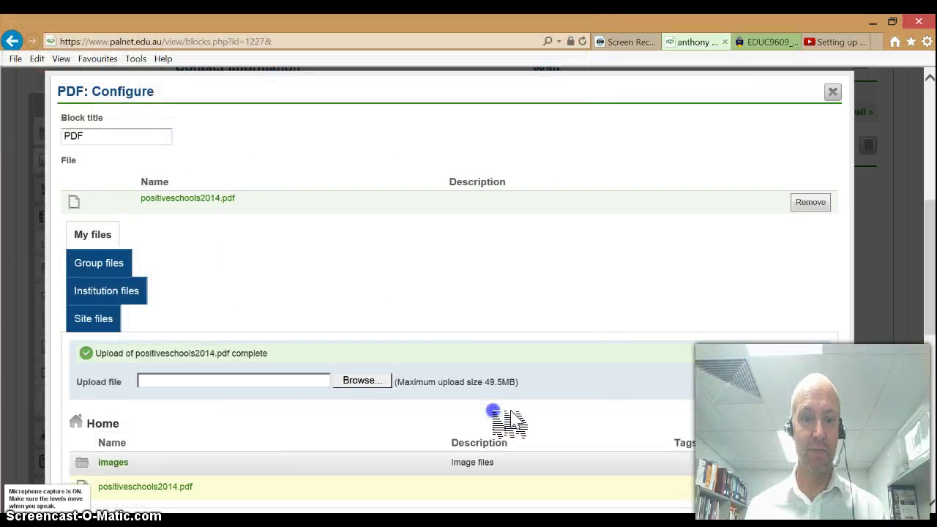
Save the PDF block's configuration so the document is placed on the profile page.
scroll(424, 303, "down", 5)
left_click(102, 295)
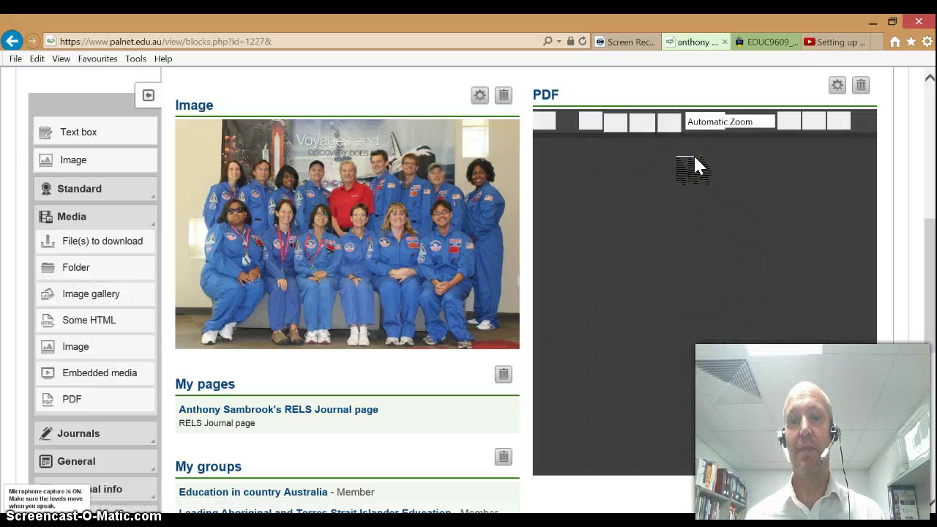
left_click(693, 171)
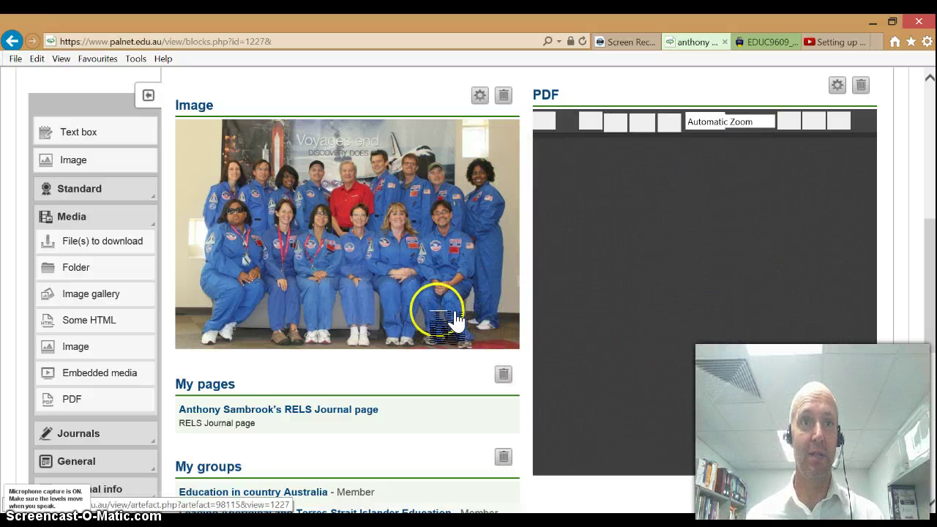
Add a Recent forum posts block from the General options between the My pages and My groups blocks.
scroll(74, 249, "down", 1)
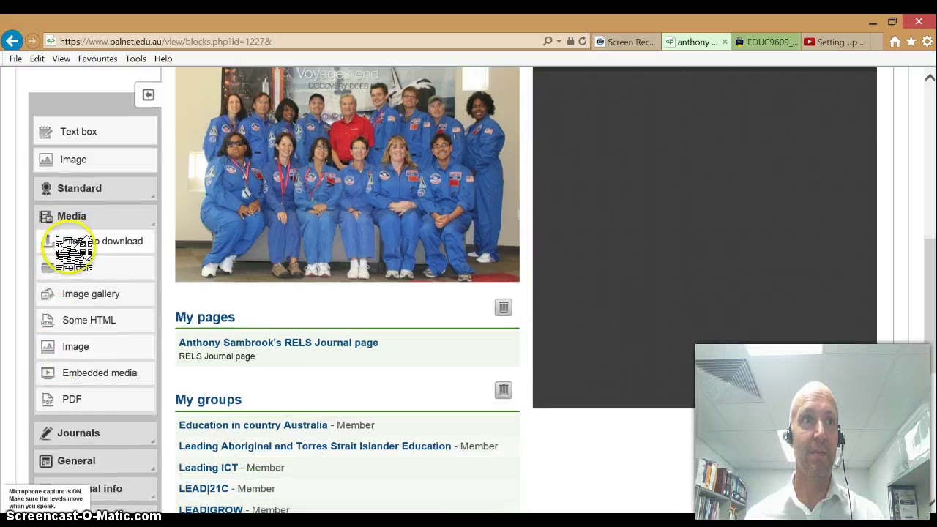
left_click(152, 466)
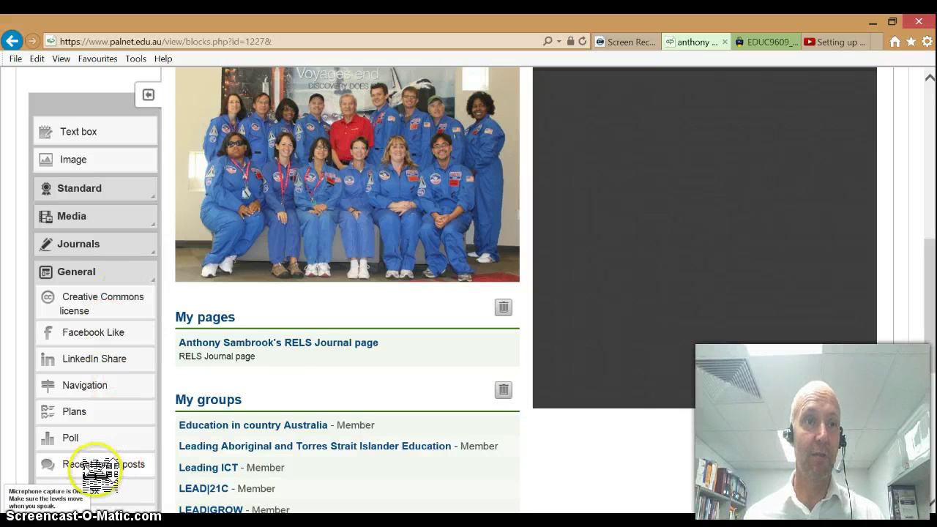
left_click_drag(100, 469, 249, 386)
Set the forum posts block's group to Rural Educational Leadership Scholarship Program (RELS) and save the block.
left_click(150, 230)
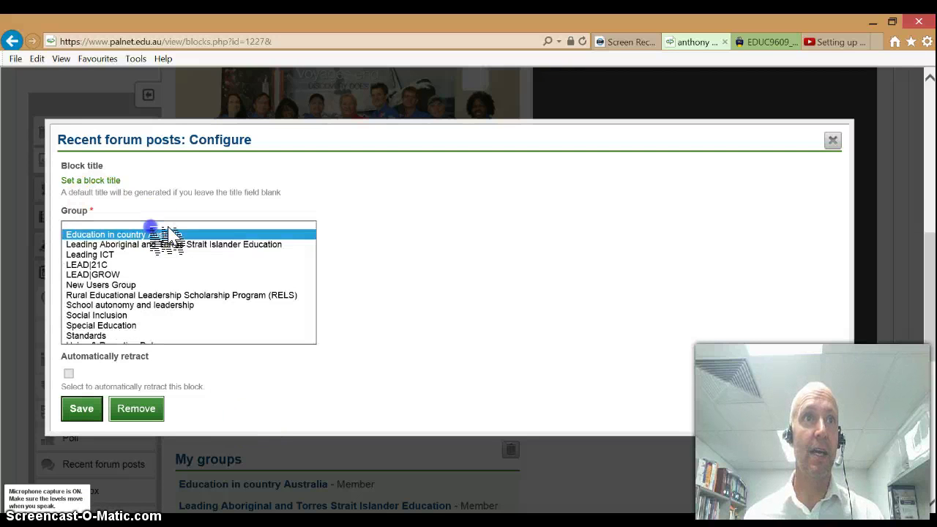
left_click(143, 295)
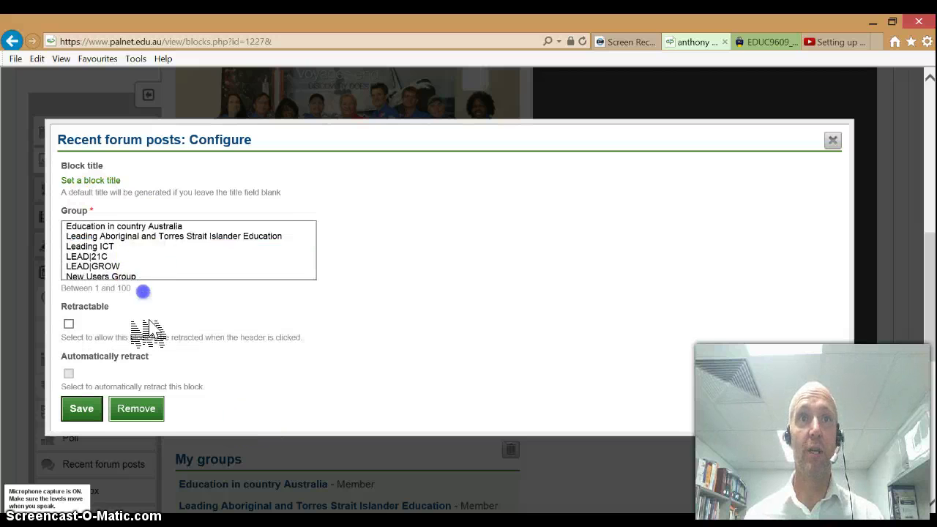
left_click(100, 407)
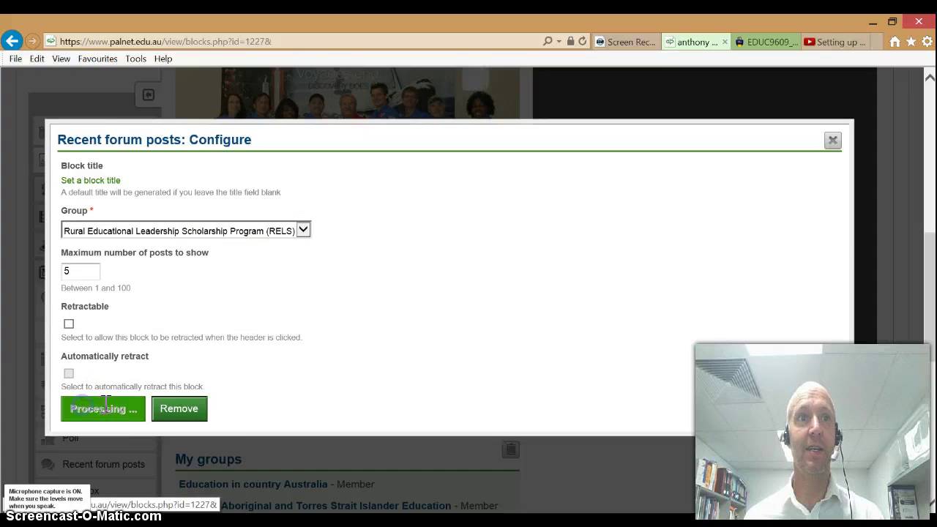
scroll(309, 439, "down", 5)
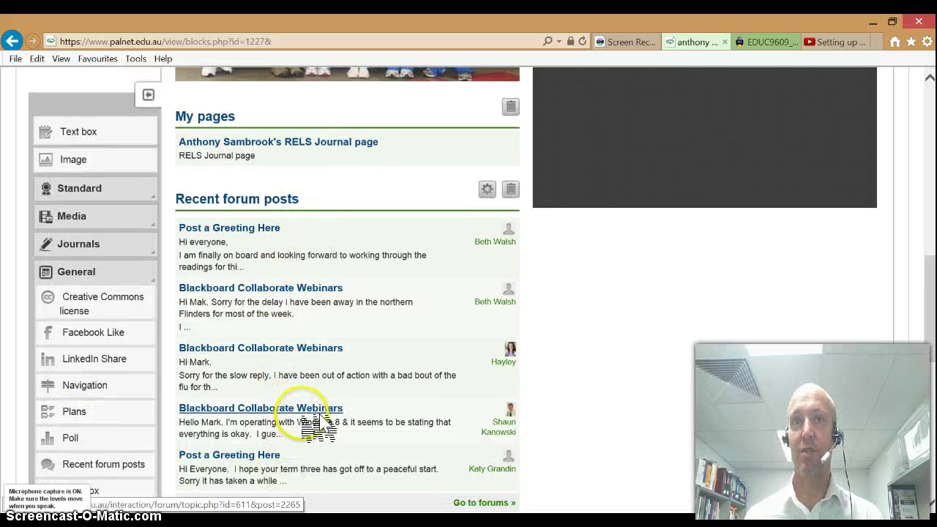
scroll(303, 413, "up", 3)
scroll(320, 410, "up", 1)
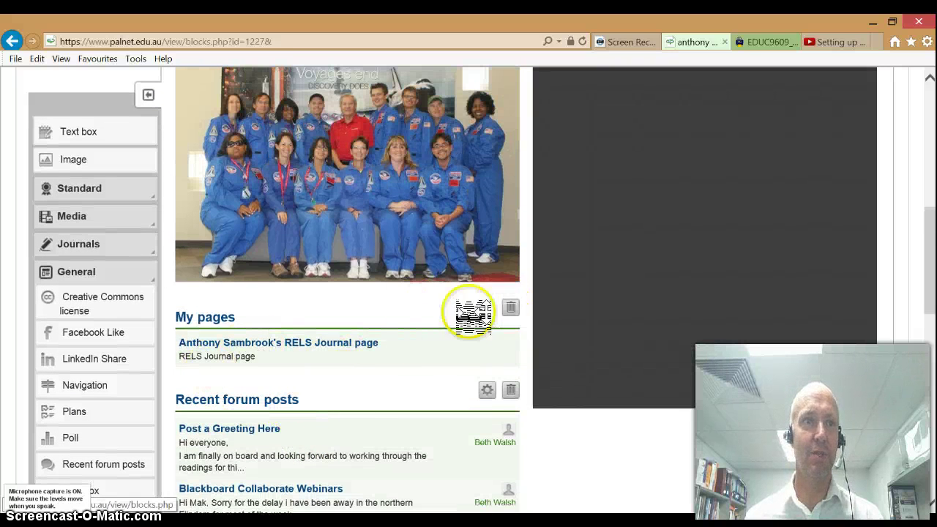
Collapse the palette of content blocks to its narrow form and expand it again.
scroll(88, 380, "down", 1)
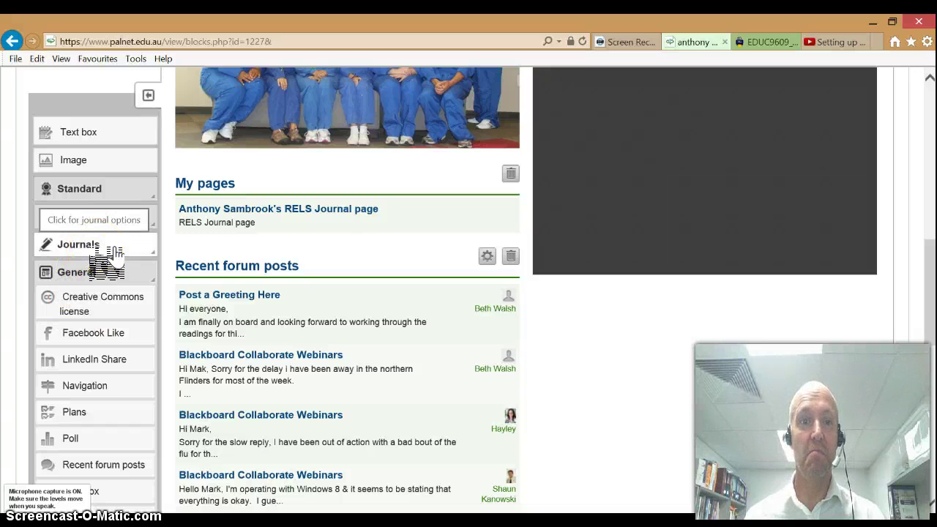
scroll(123, 238, "down", 1)
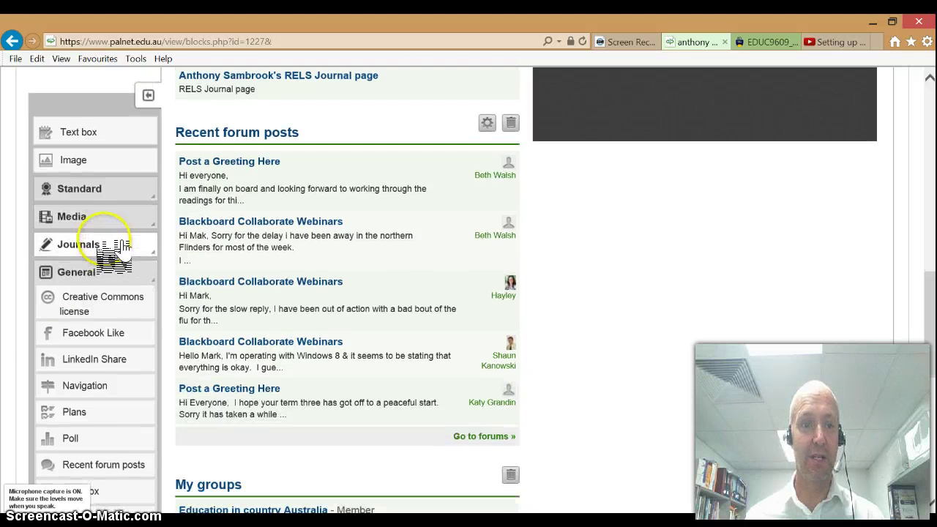
scroll(135, 150, "up", 1)
left_click(148, 95)
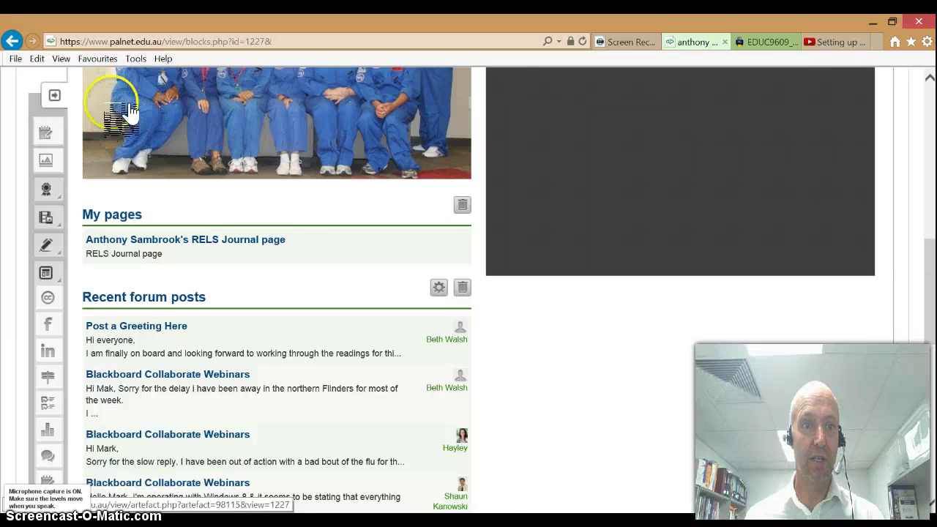
left_click(56, 95)
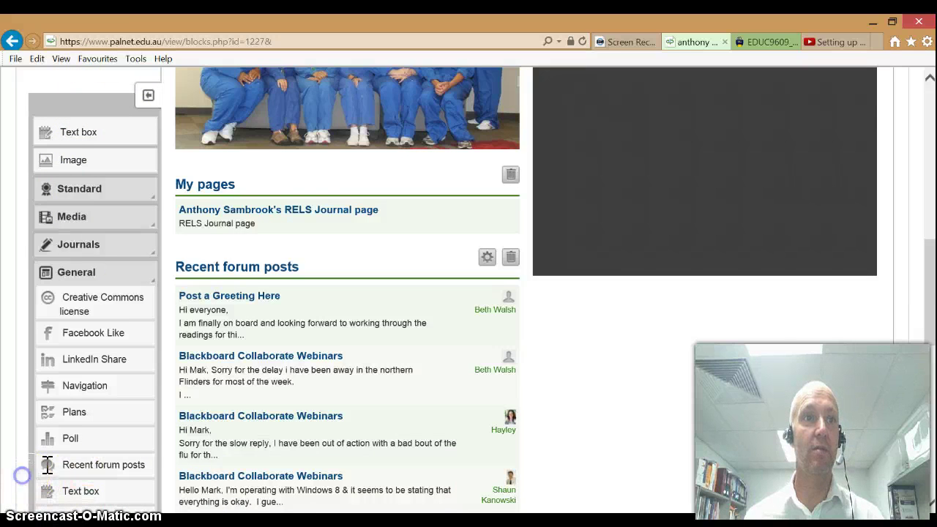
Finish editing the profile's content and open the Profile page from the list of portfolio pages.
scroll(45, 468, "down", 10)
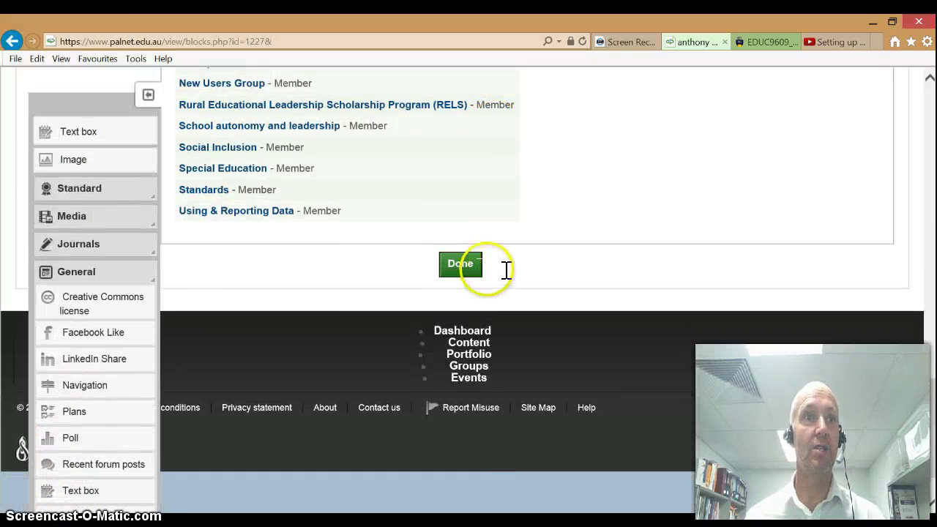
scroll(117, 351, "down", 3)
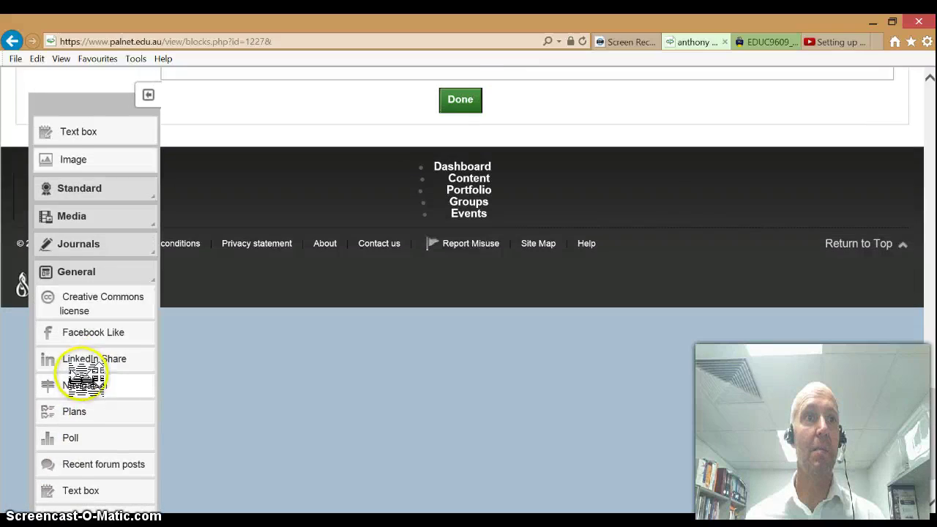
scroll(81, 396, "down", 3)
scroll(80, 417, "up", 4)
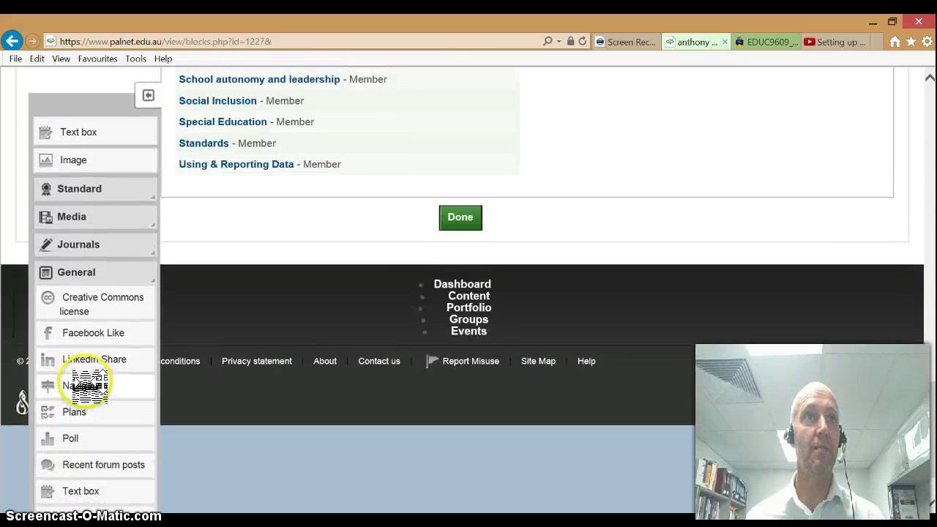
scroll(80, 366, "up", 10)
scroll(560, 367, "down", 5)
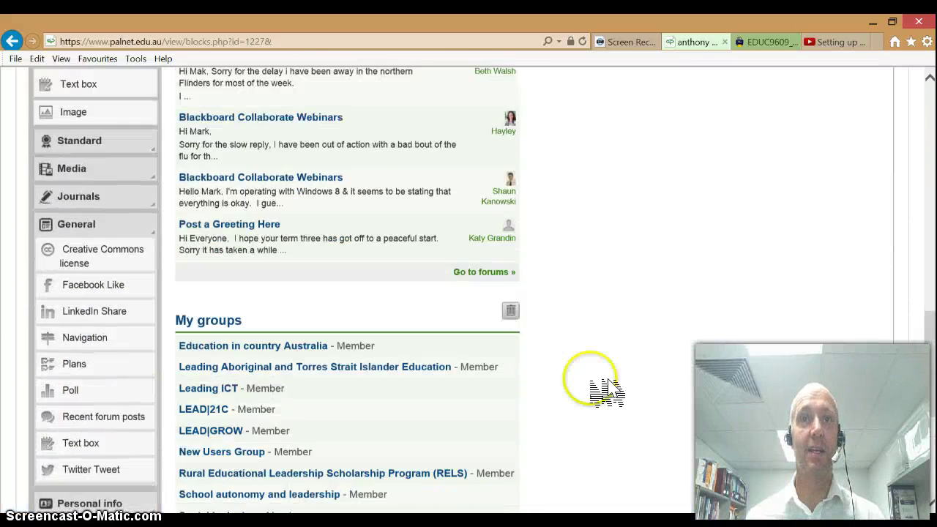
scroll(560, 366, "down", 3)
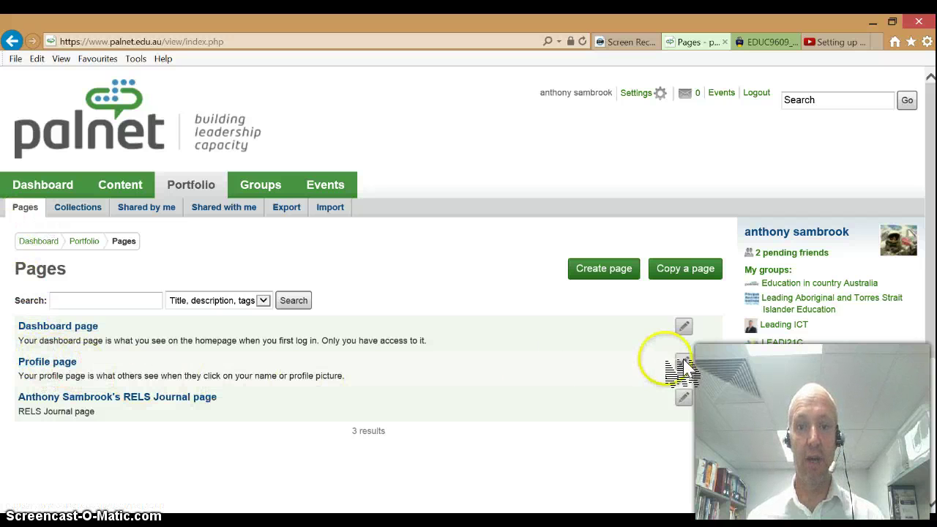
left_click(65, 362)
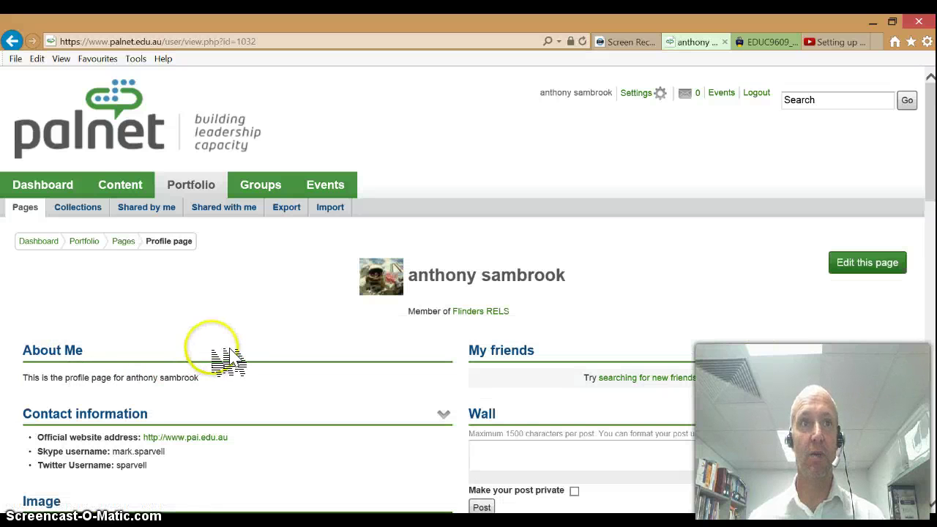
Look through the finished profile page, including its contact information, image, PDF, forum posts and groups blocks.
scroll(238, 355, "down", 3)
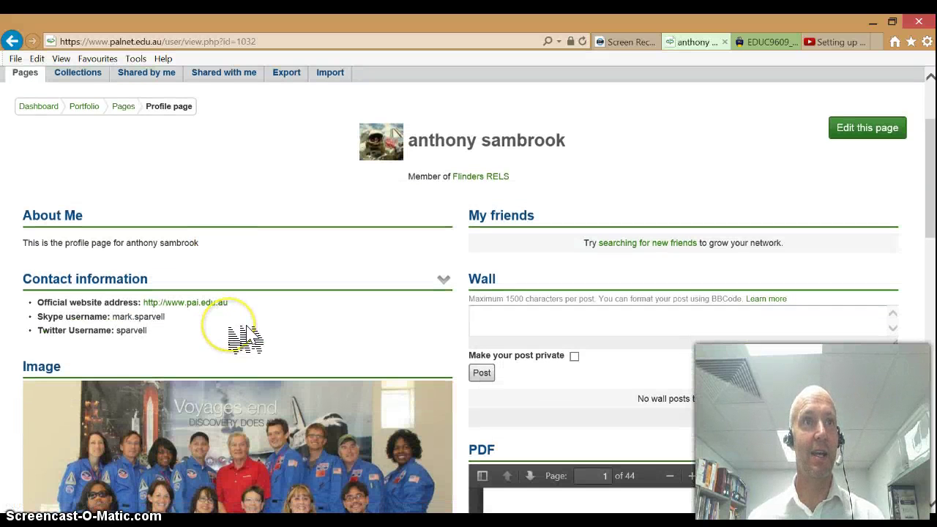
scroll(245, 337, "down", 5)
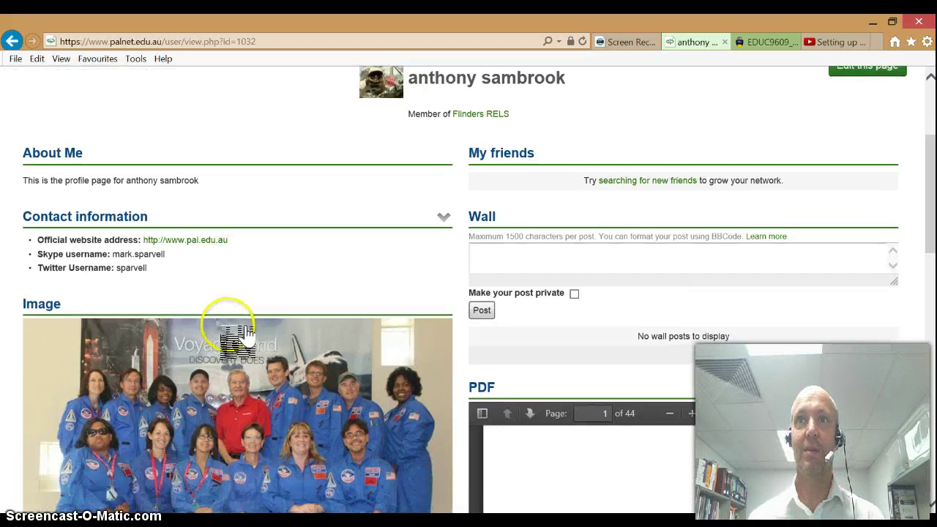
scroll(242, 325, "down", 3)
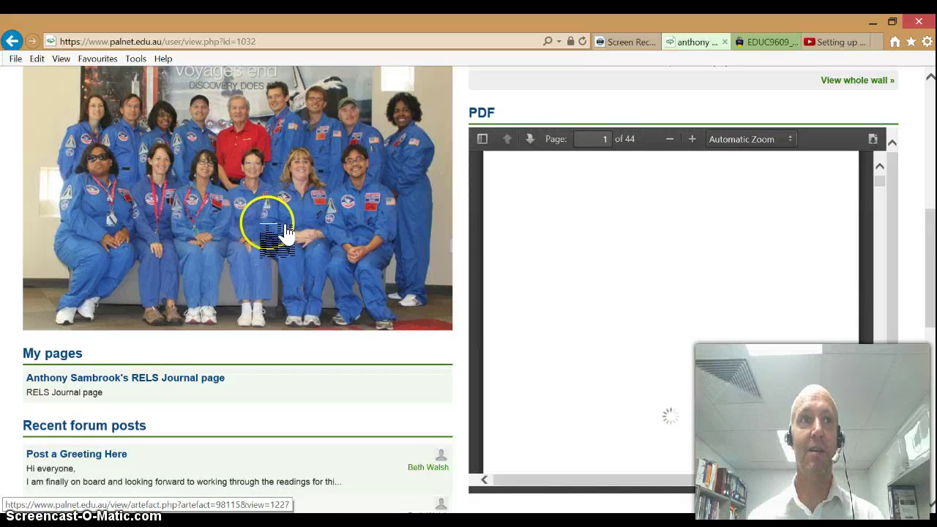
scroll(272, 241, "down", 7)
scroll(269, 287, "down", 5)
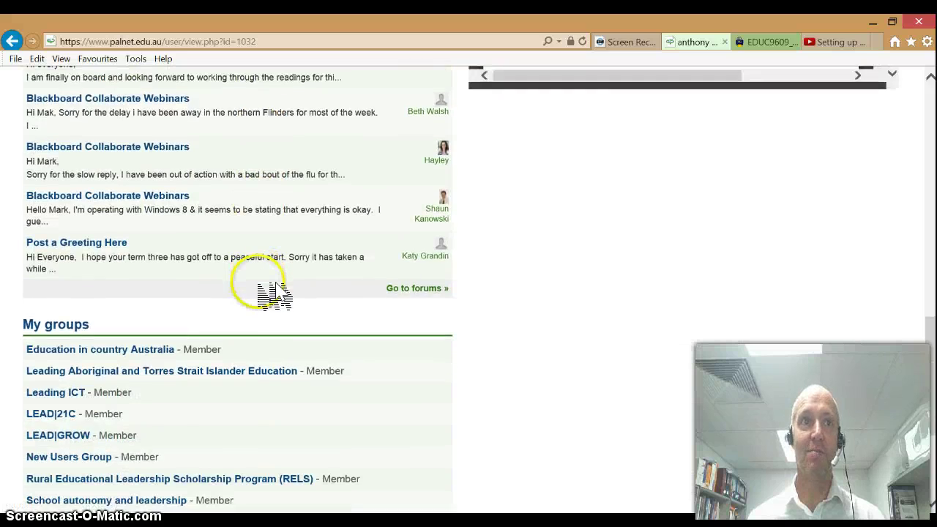
Reopen the profile page for editing and add a Profile information block from the Personal info options above About Me.
scroll(285, 253, "up", 10)
scroll(298, 235, "up", 15)
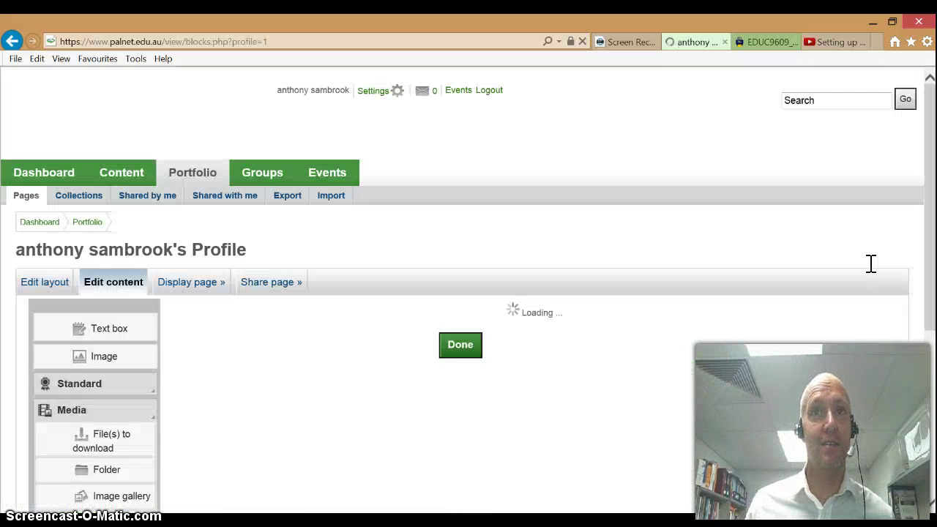
scroll(212, 336, "down", 3)
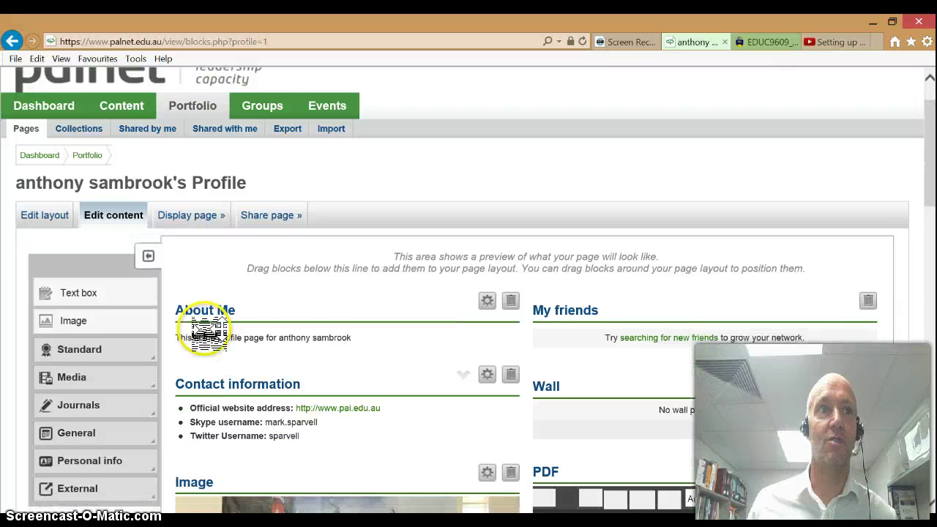
left_click(155, 395)
scroll(139, 385, "down", 1)
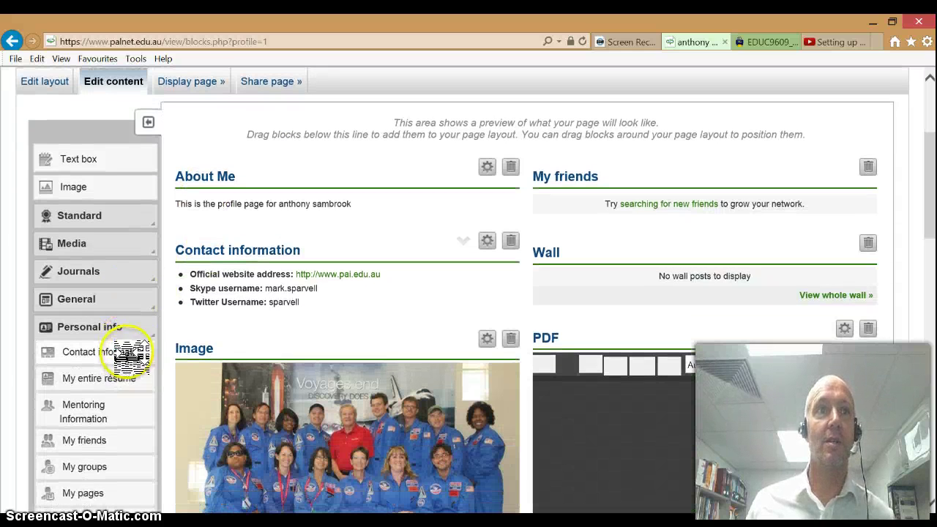
scroll(145, 384, "down", 1)
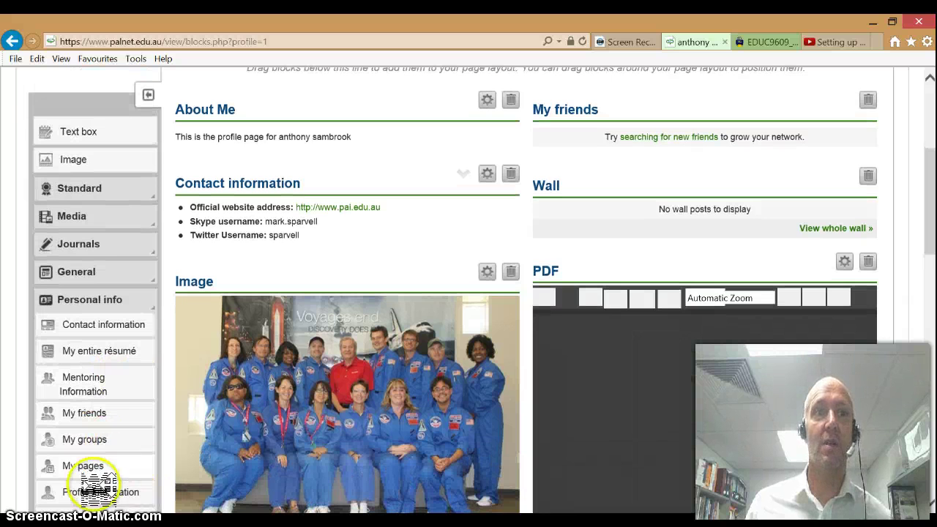
left_click_drag(110, 492, 257, 110)
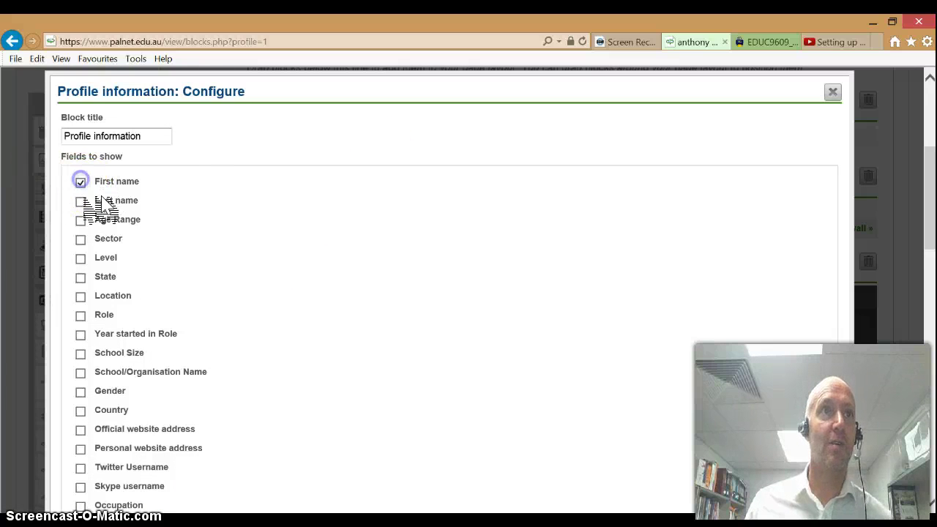
Show the first name, last name, sector, state, role, official website address, occupation and industry fields in the Profile information block.
left_click(81, 202)
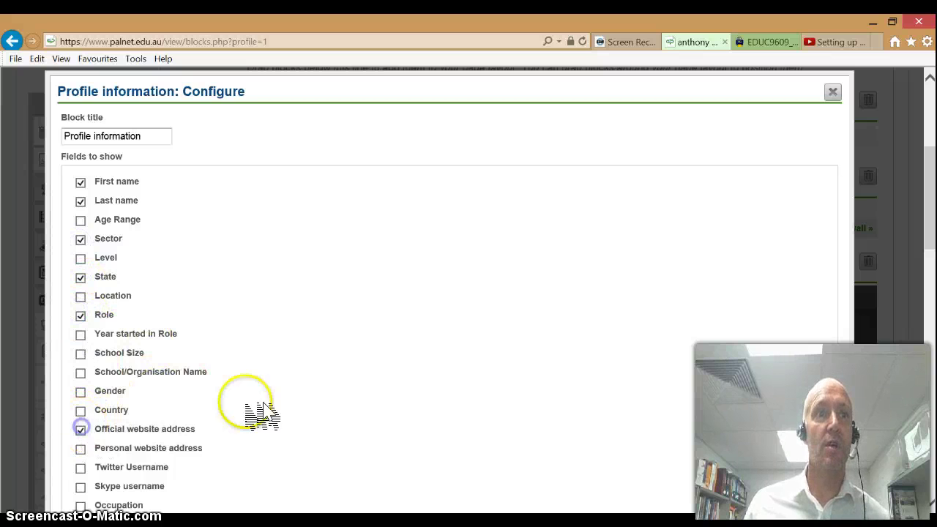
scroll(168, 432, "down", 2)
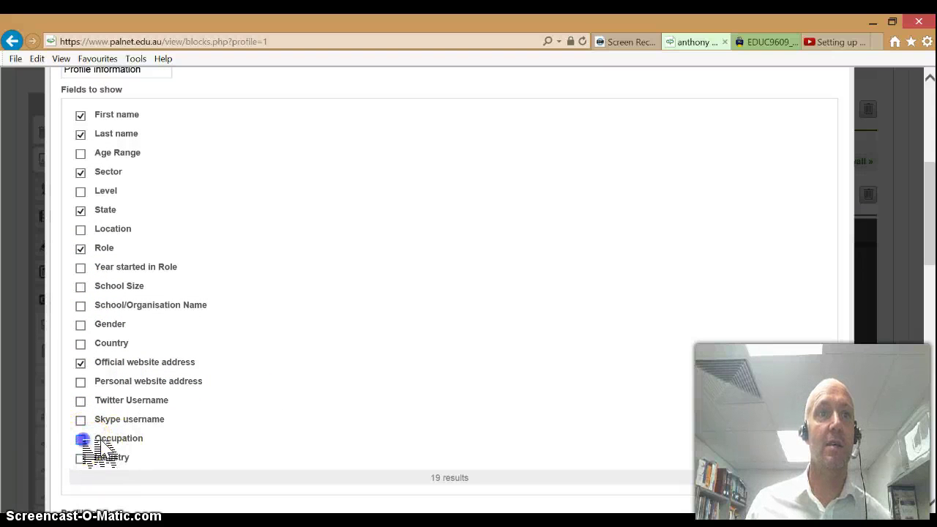
left_click(81, 458)
Include the profile picture IMG_1125.JPG and the e-mail address in the Profile information block, make it retractable and save it.
scroll(220, 410, "down", 4)
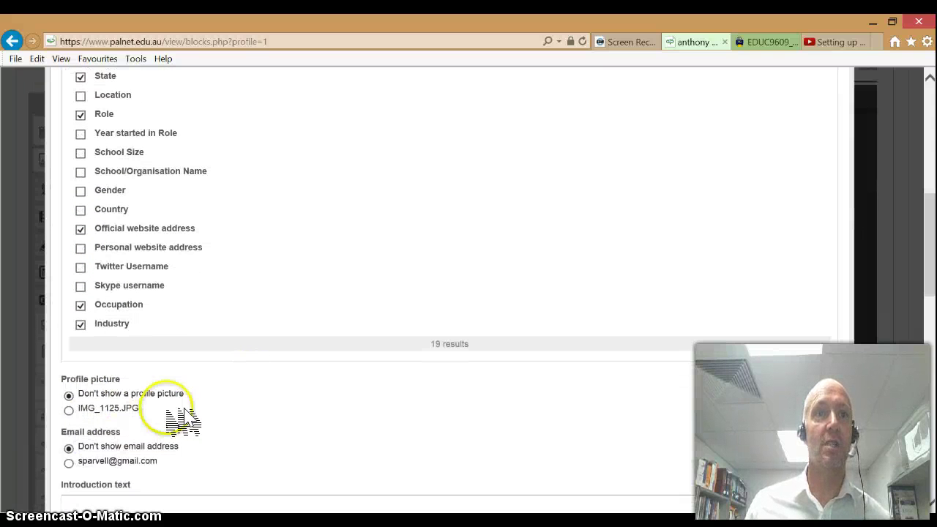
scroll(234, 330, "down", 4)
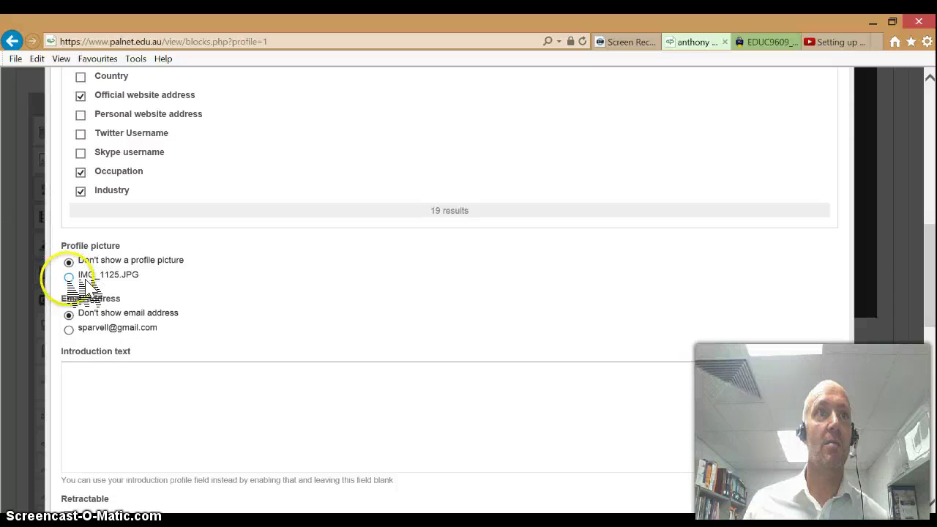
scroll(322, 330, "down", 4)
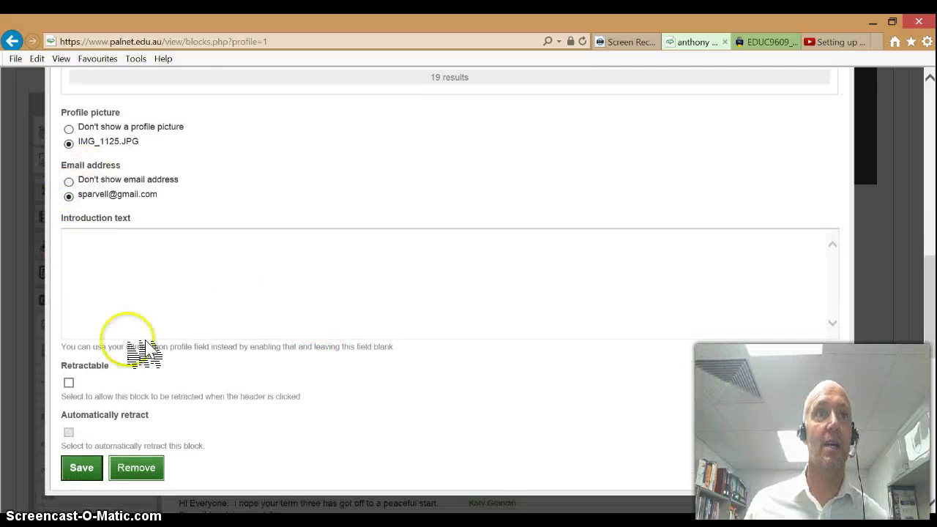
left_click(68, 382)
left_click(103, 469)
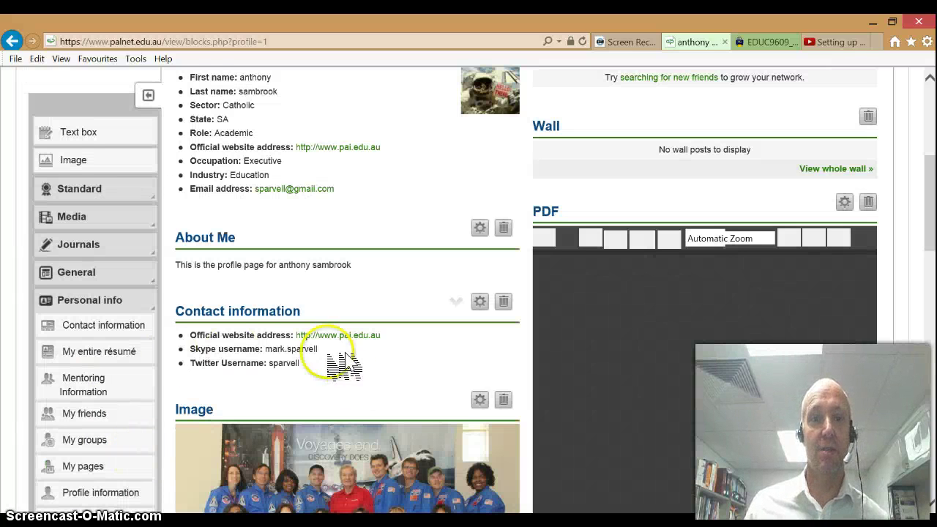
Finish editing the profile's content and display the updated Profile page with its Profile information block.
scroll(326, 290, "up", 5)
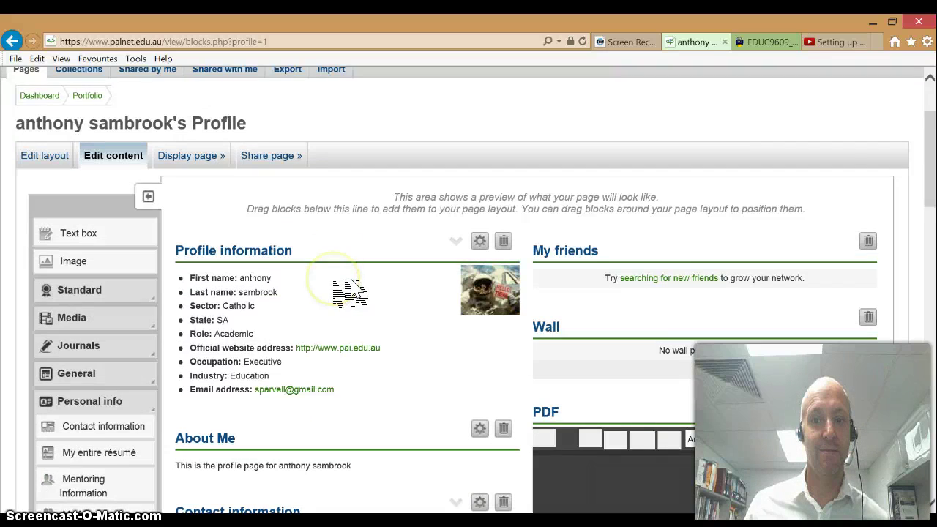
scroll(349, 291, "down", 2)
scroll(344, 269, "down", 15)
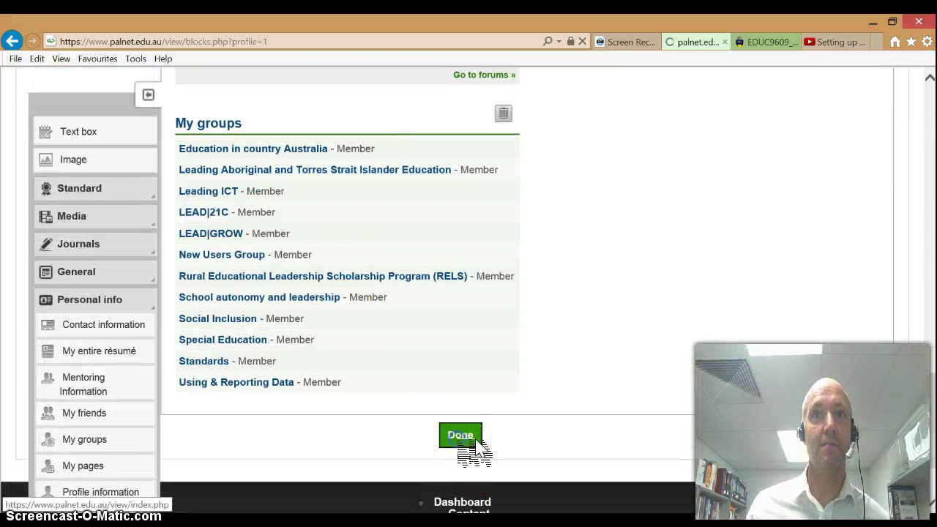
left_click(468, 439)
left_click(84, 121)
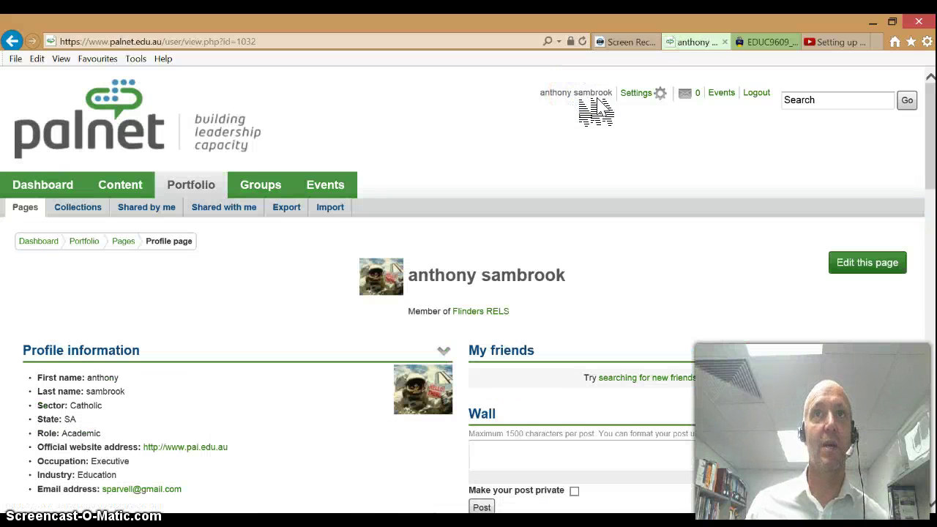
Review the displayed profile page from its Profile information block through contact information, image, PDF and forum posts to My groups.
scroll(600, 249, "down", 5)
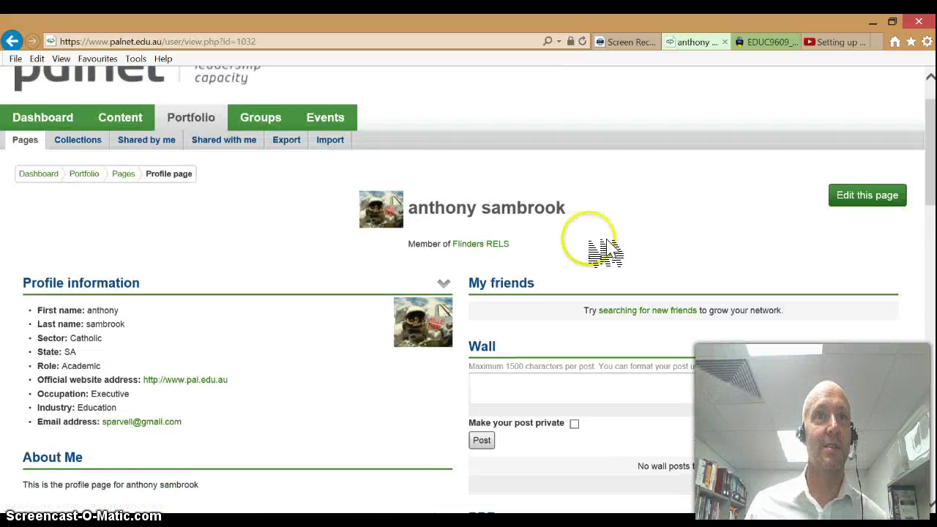
scroll(608, 249, "down", 1)
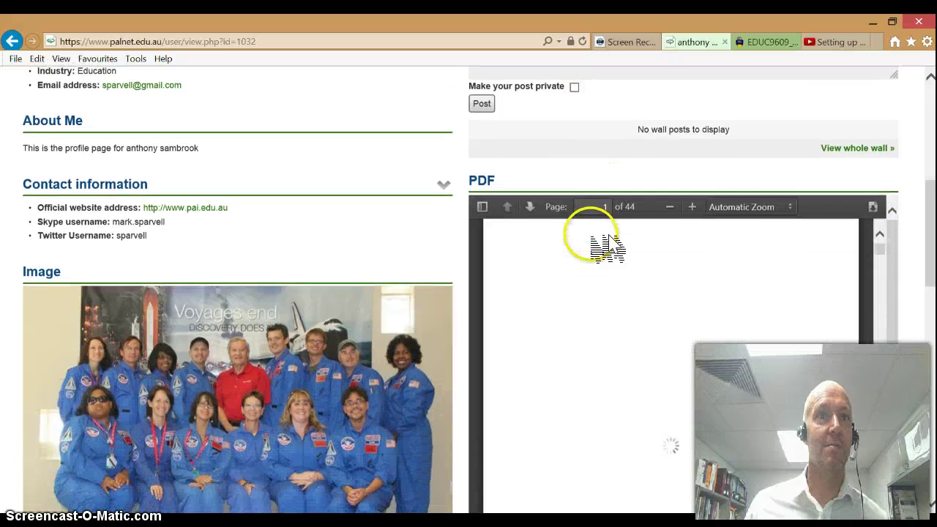
scroll(556, 190, "down", 1)
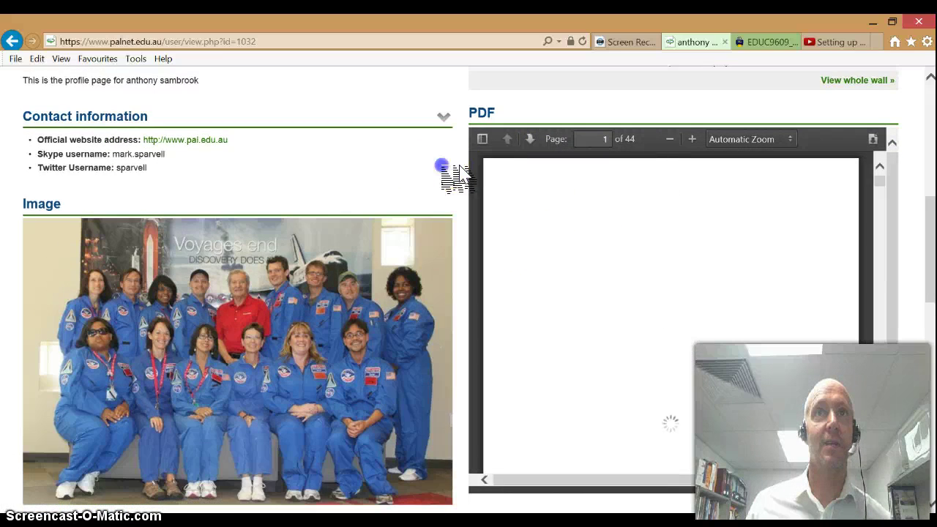
scroll(442, 183, "down", 7)
scroll(374, 234, "down", 5)
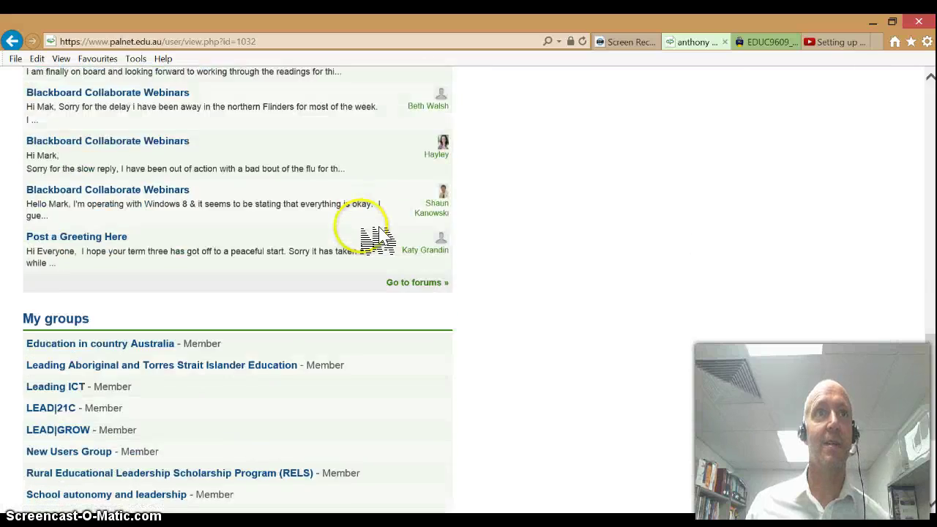
scroll(366, 235, "up", 7)
scroll(366, 234, "up", 7)
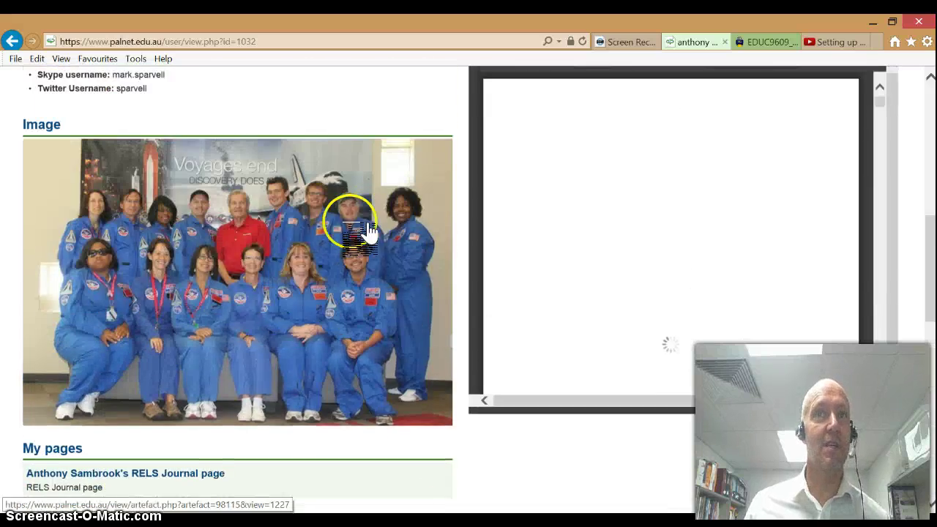
scroll(326, 263, "up", 5)
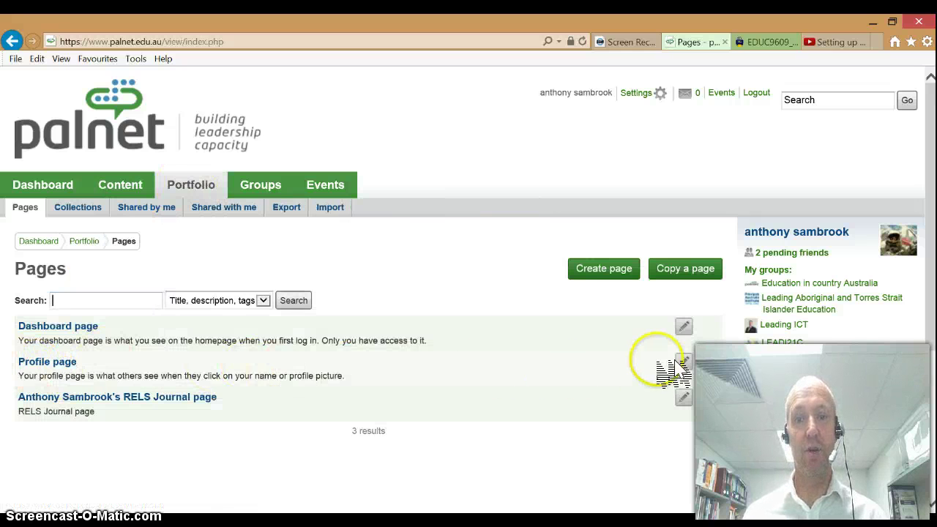
Open the Profile page for content editing from the portfolio's list of pages and look over its block layout.
left_click(701, 366)
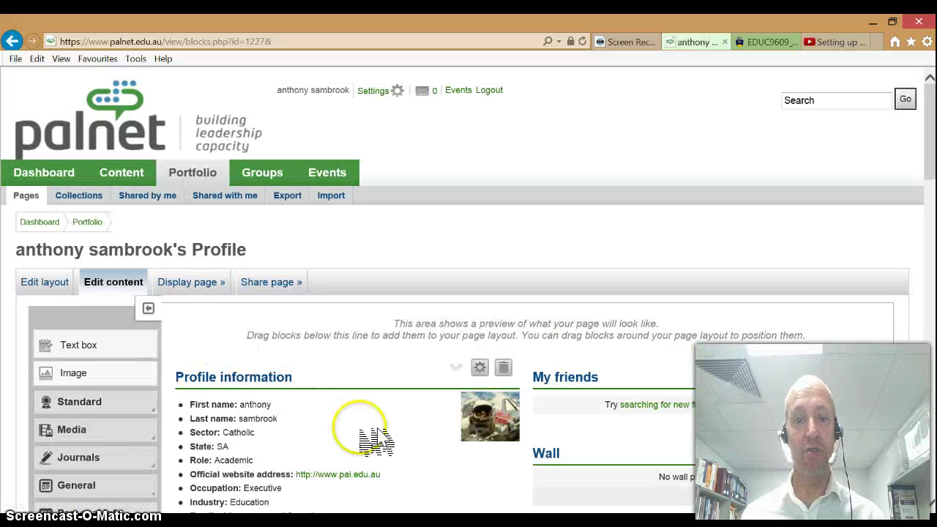
mouse_move(931, 172)
left_mouse_down()
mouse_move(933, 402)
mouse_move(933, 174)
left_mouse_up()
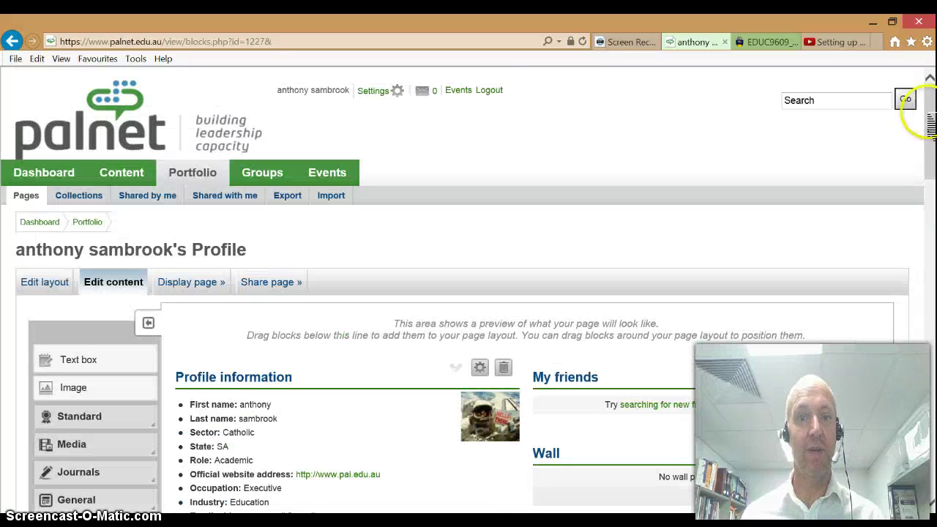